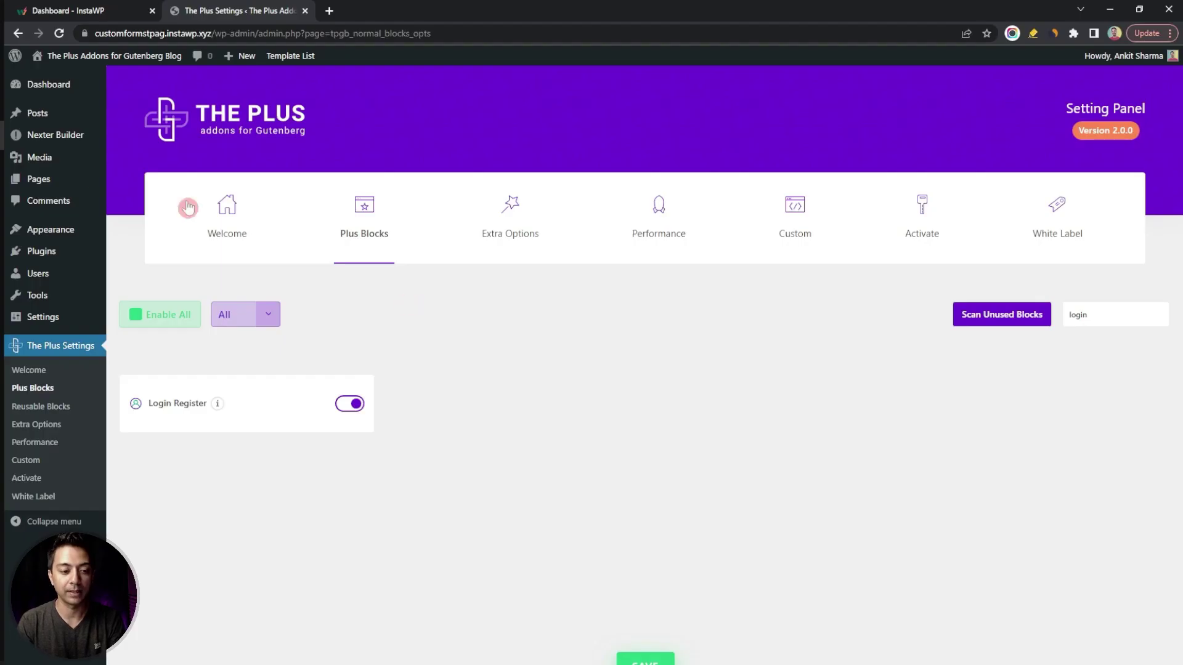
Open the page "Entry page" for editing and delete the existing container holding the lost-password form.
mouse_move(36, 182)
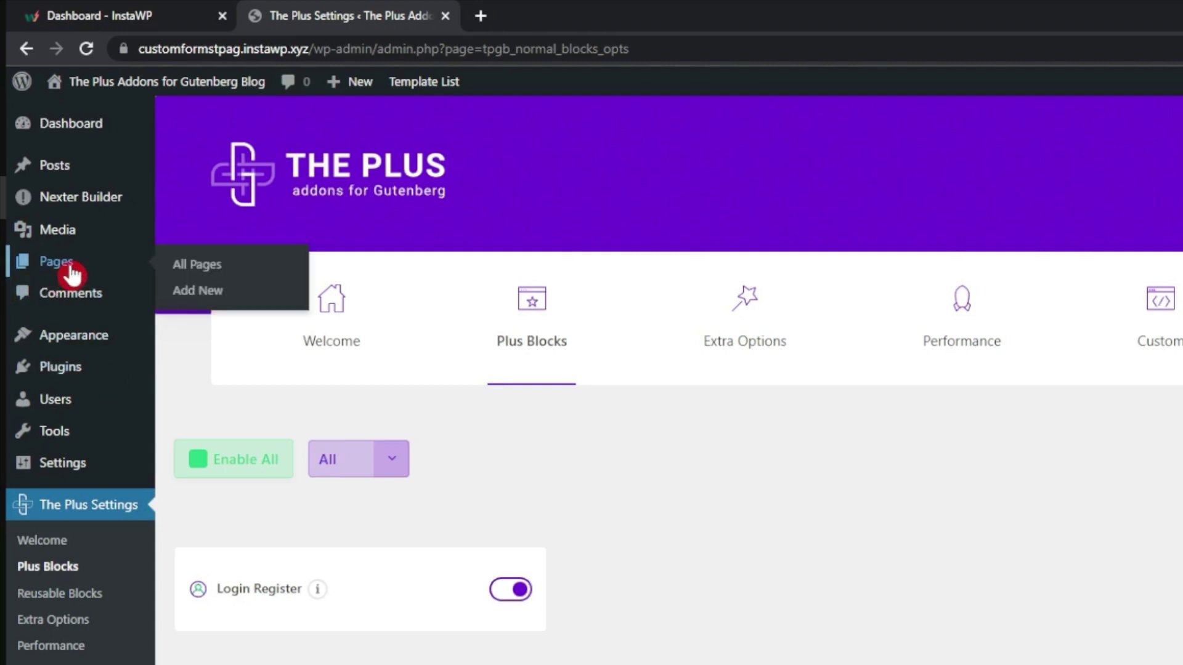
left_click(177, 272)
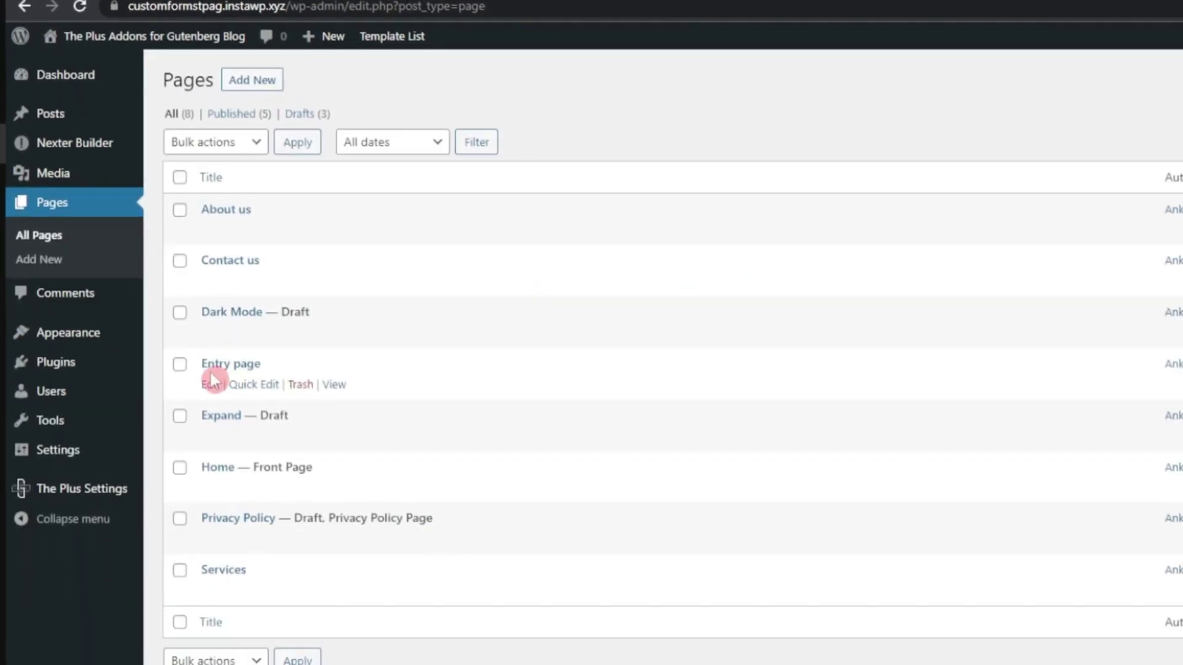
left_click(209, 385)
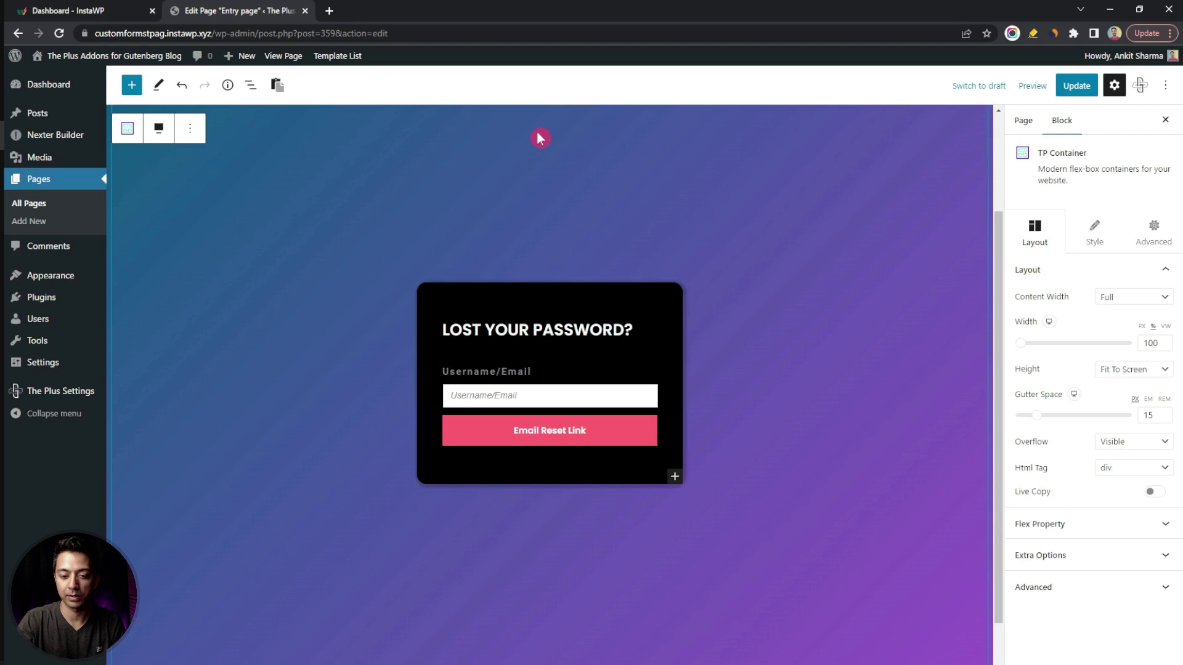
key("Delete")
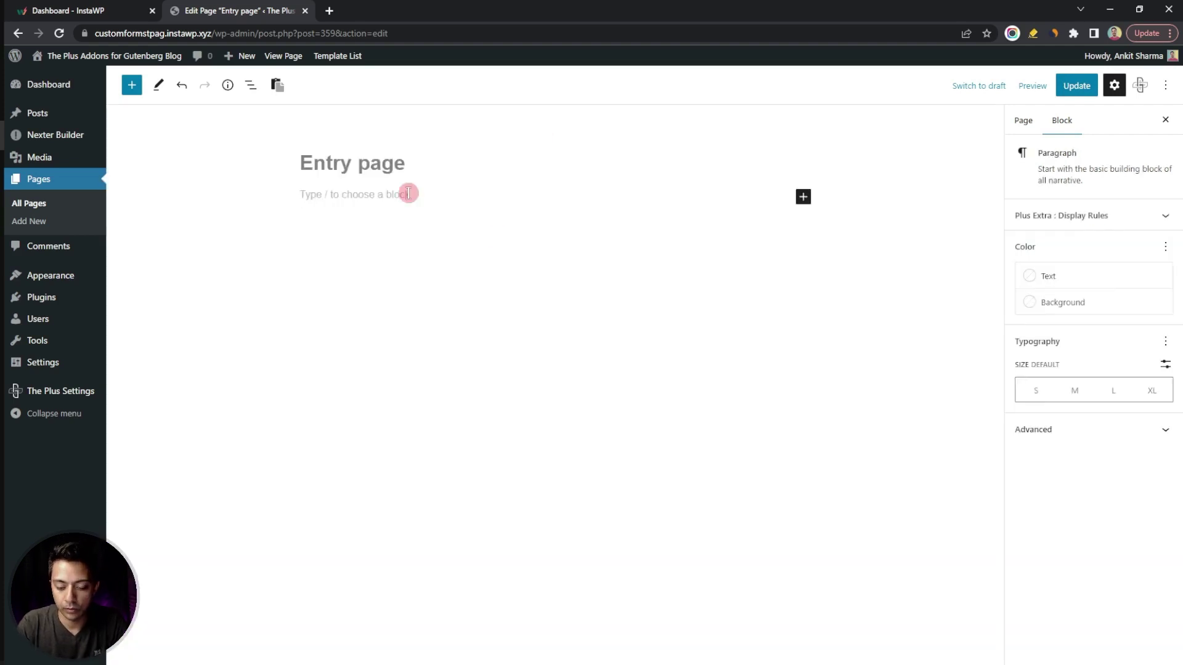
Insert a TP Container with the single-column layout and set its height to Fit To Screen.
type("/tp con")
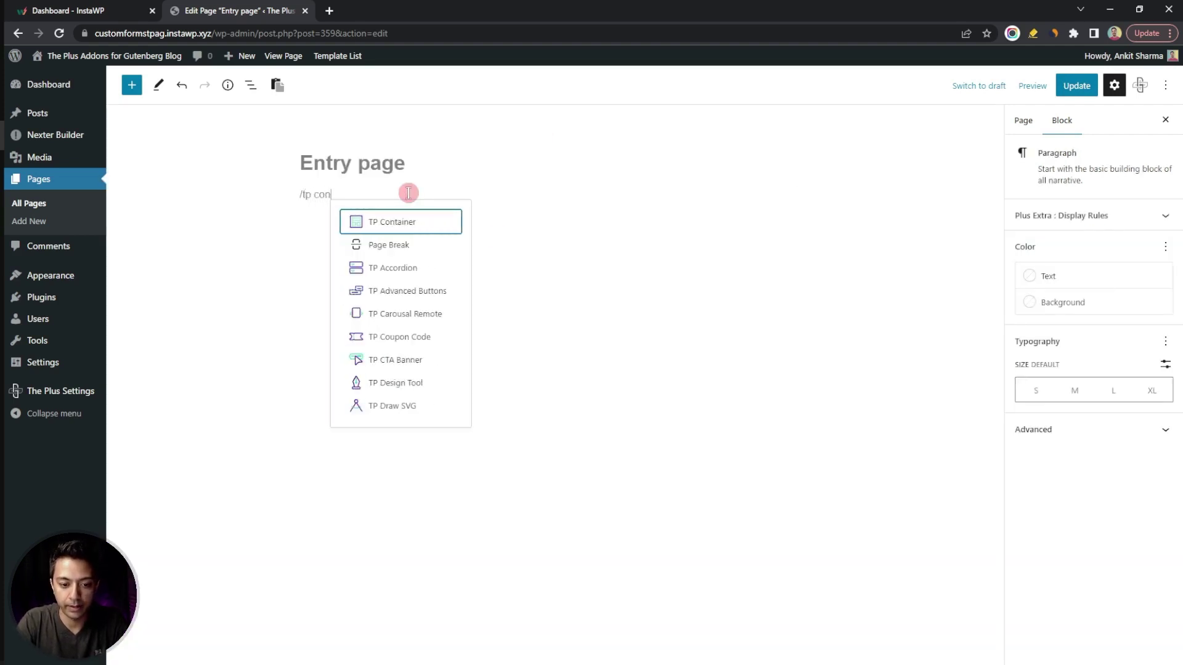
left_click(407, 220)
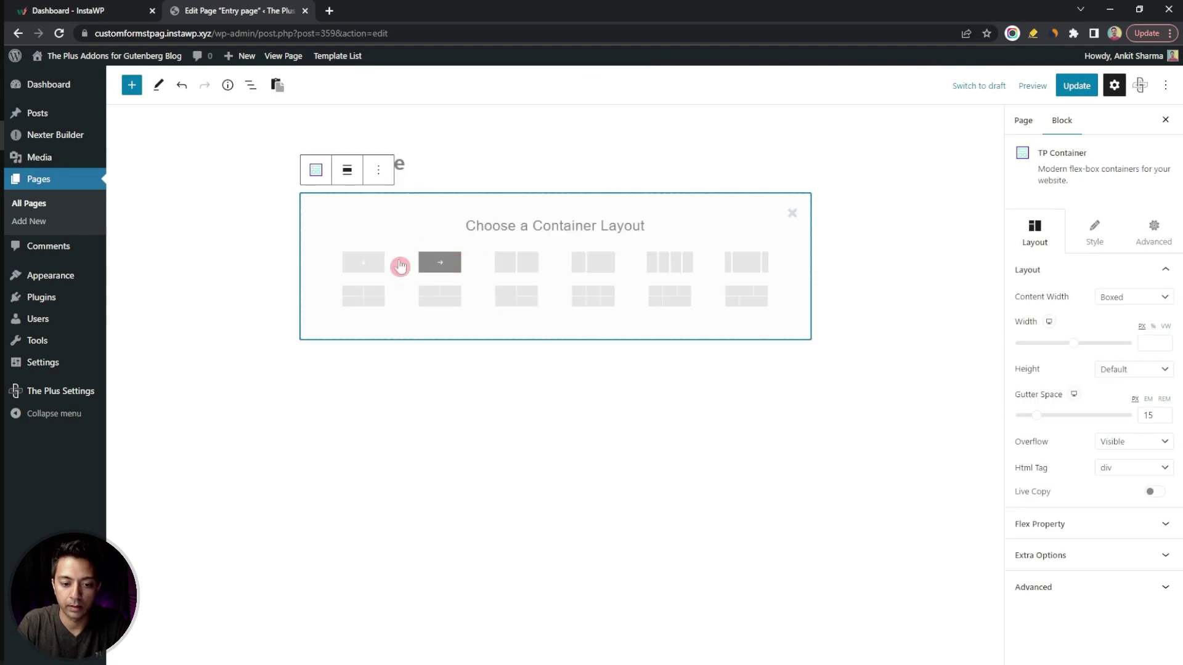
left_click(372, 264)
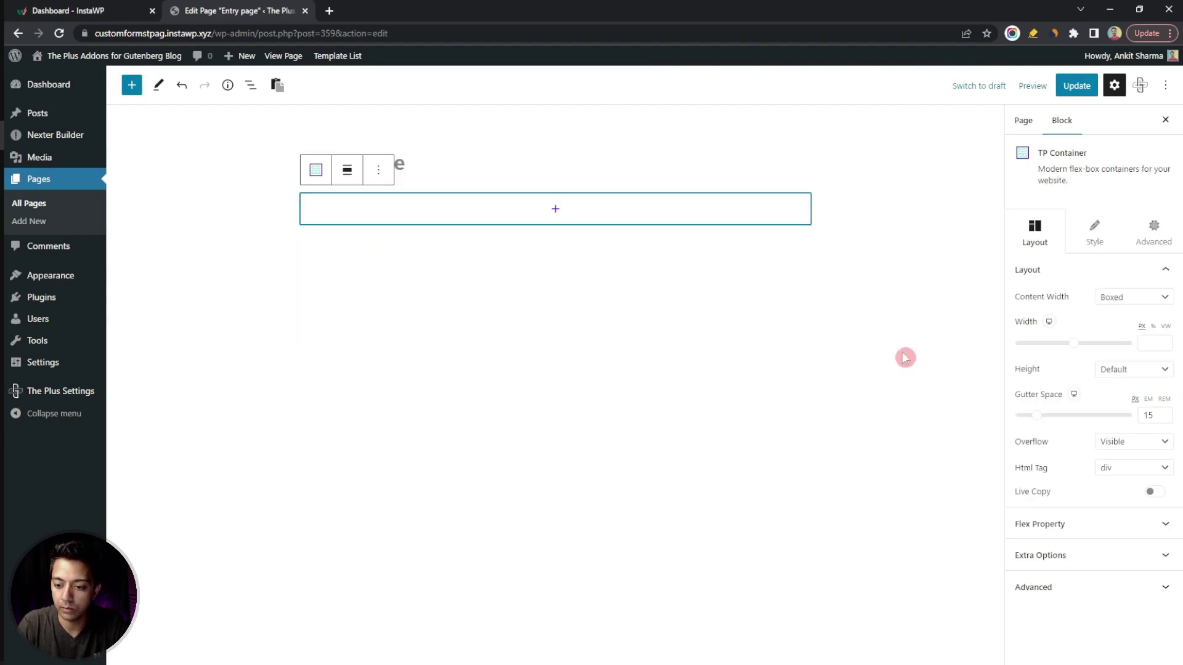
left_click(1132, 372)
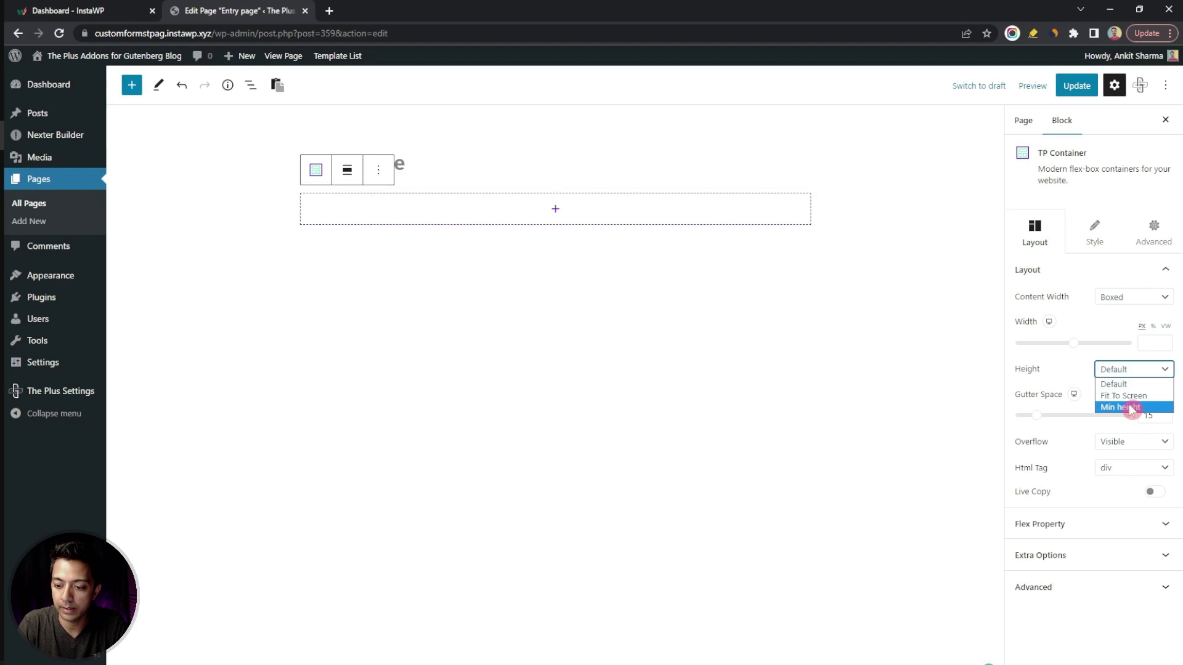
left_click(1123, 399)
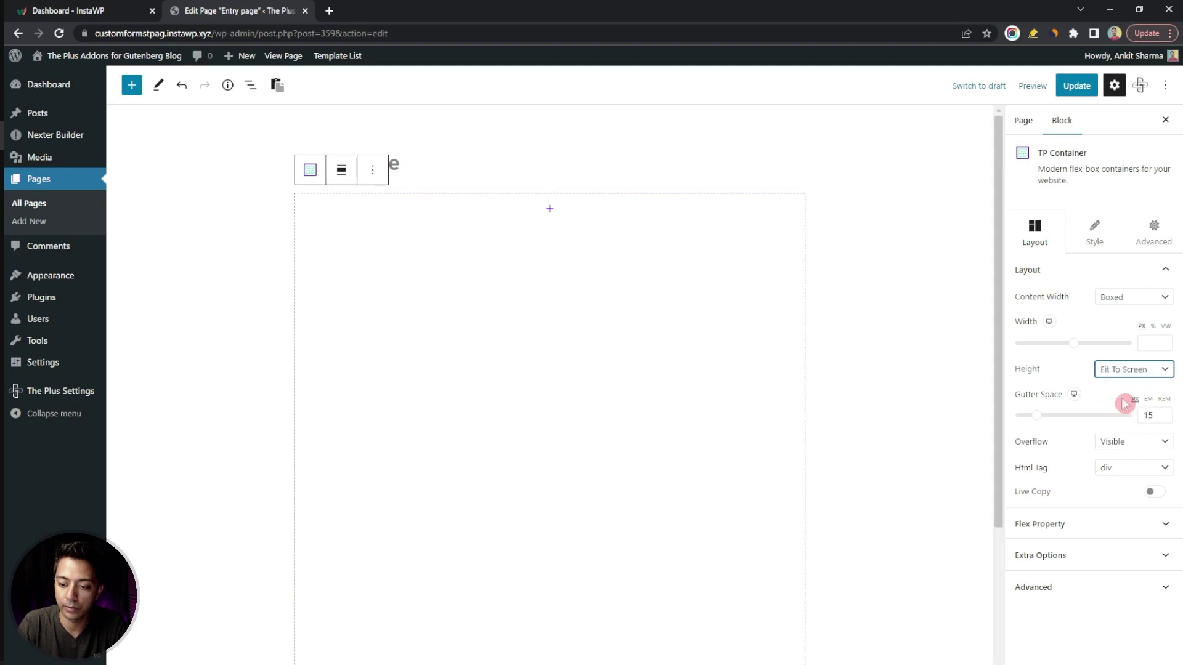
Give the container a diagonal linear gradient background running from dark teal to purple.
left_click(1090, 239)
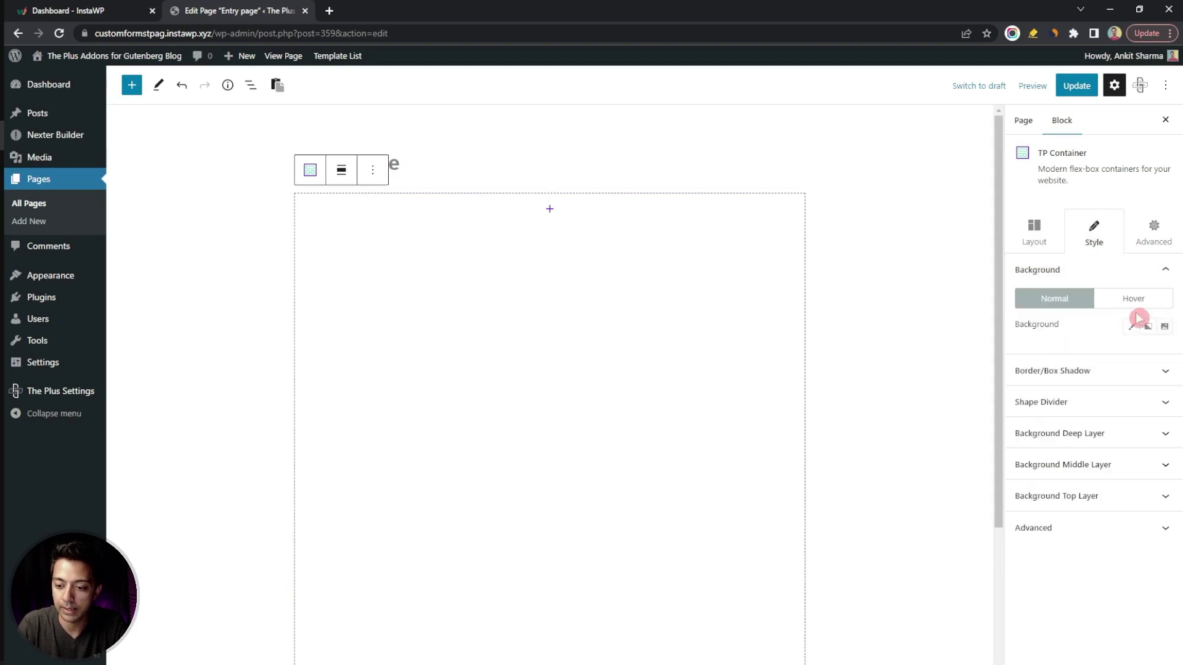
left_click(1147, 326)
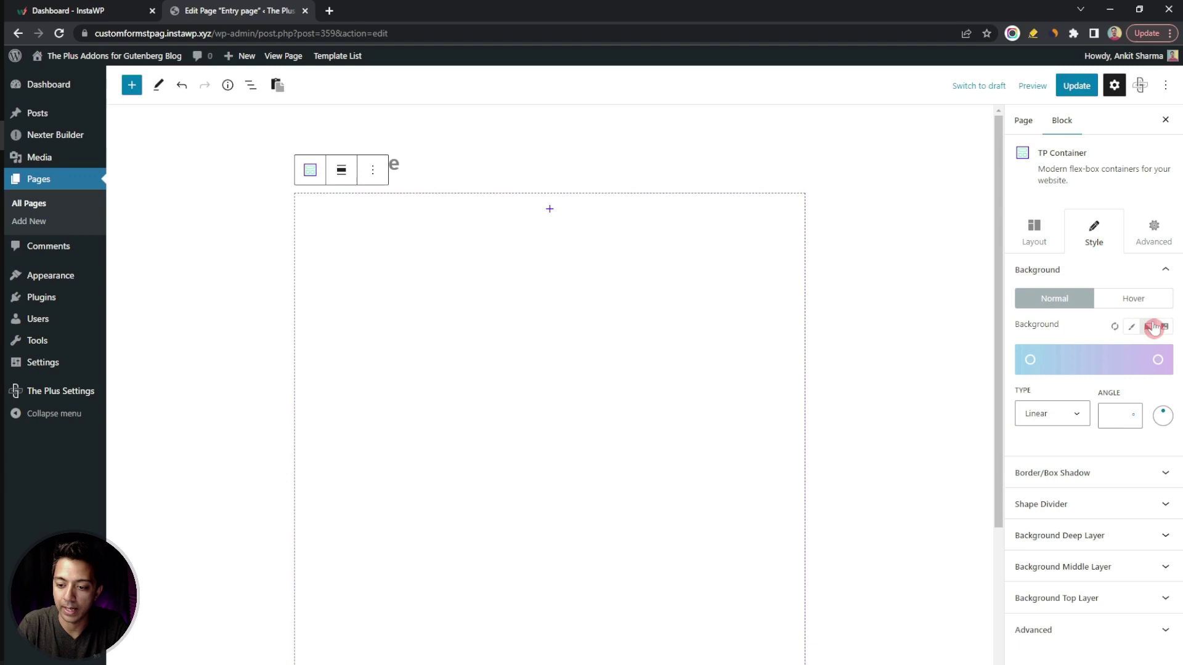
left_click(1030, 359)
left_click(1070, 407)
mouse_move(1069, 407)
left_mouse_down()
mouse_move(1082, 435)
mouse_move(1098, 438)
left_mouse_up()
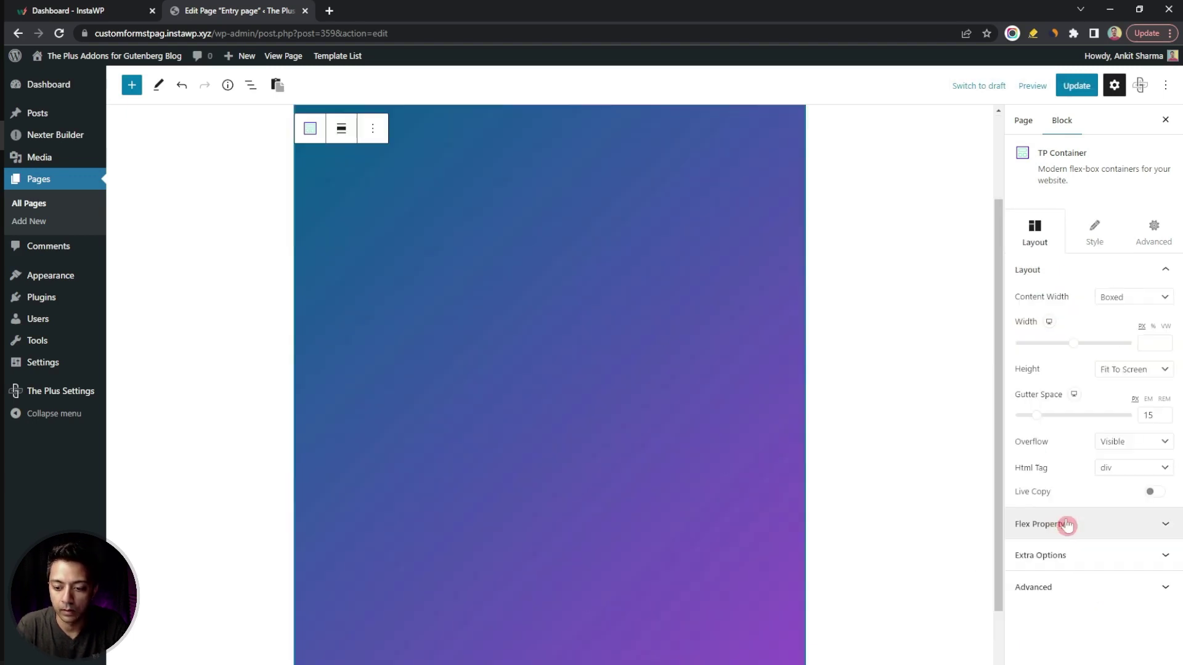
Centre the container's content both ways by setting its flex row alignment and column alignment to center.
left_click(1066, 523)
left_click(1050, 513)
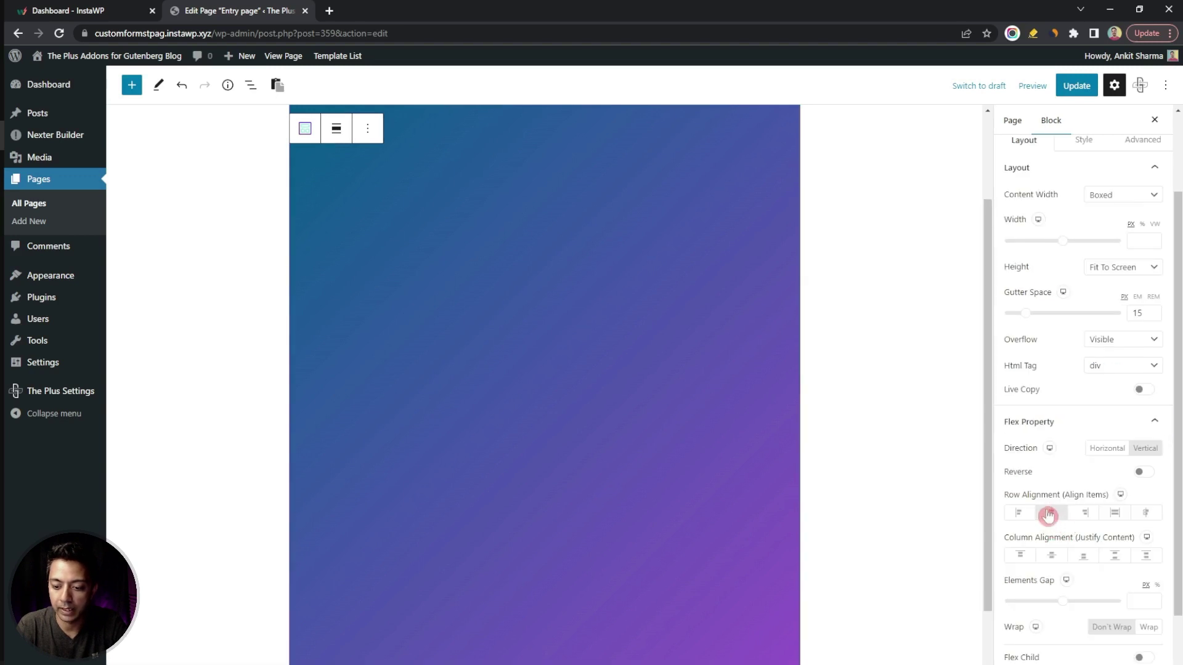
left_click(1052, 558)
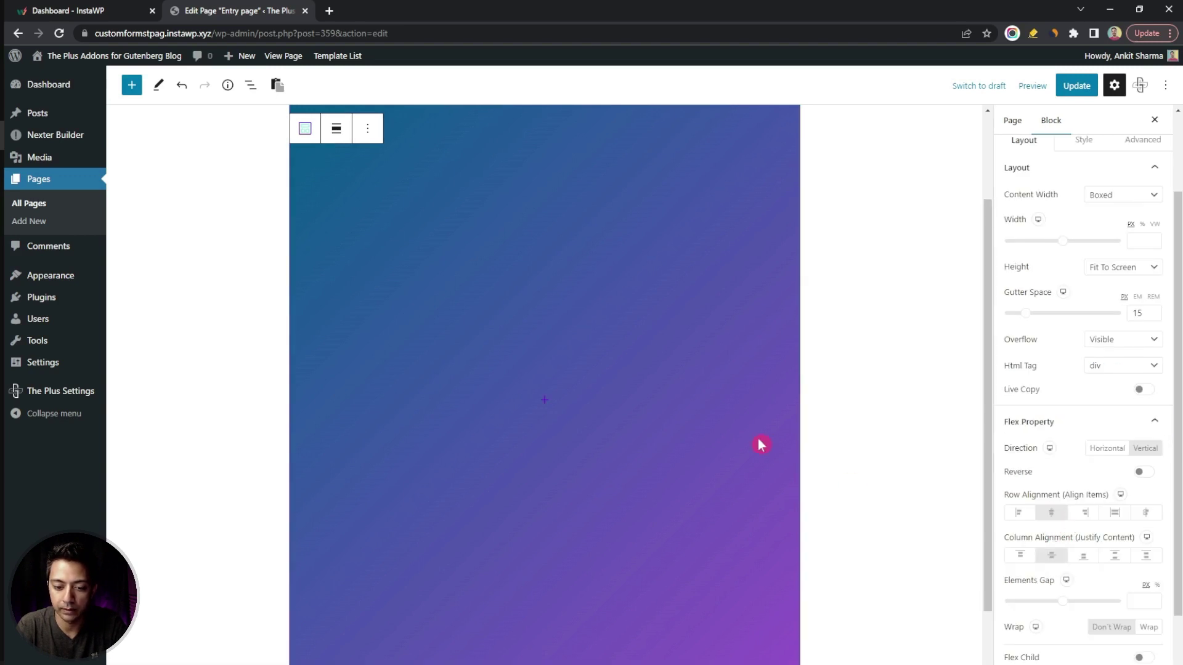
Search the blocks for "login" and insert the Login & Signup block inside the container.
left_click(546, 404)
type("logn")
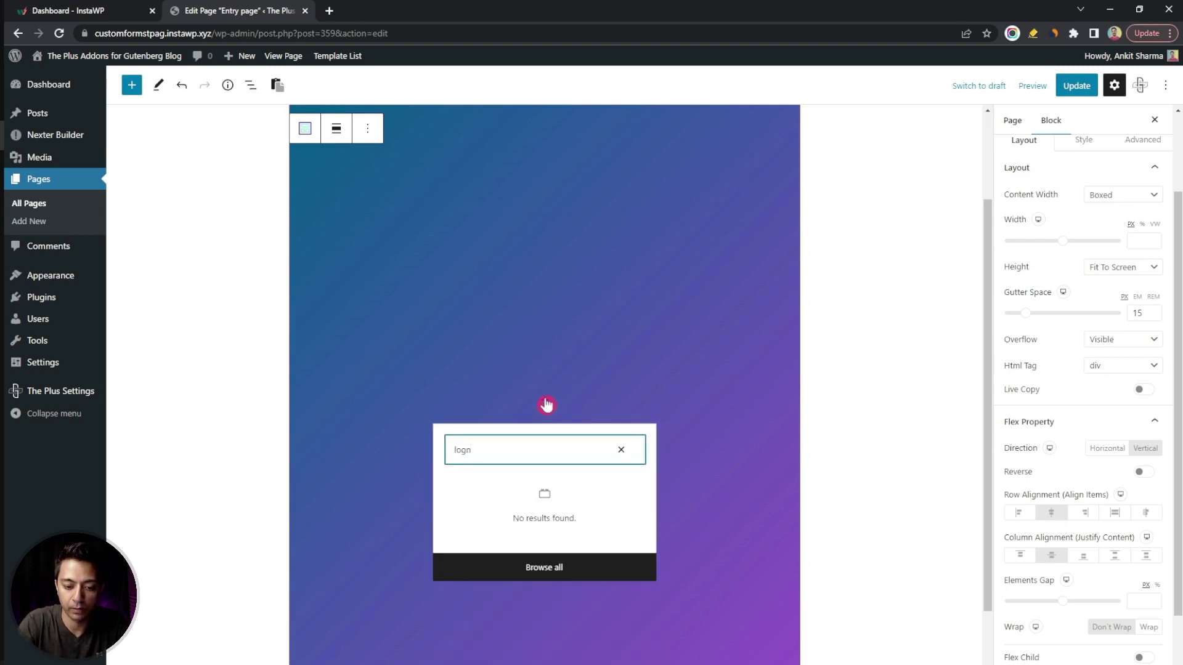
key("BackSpace")
type("in")
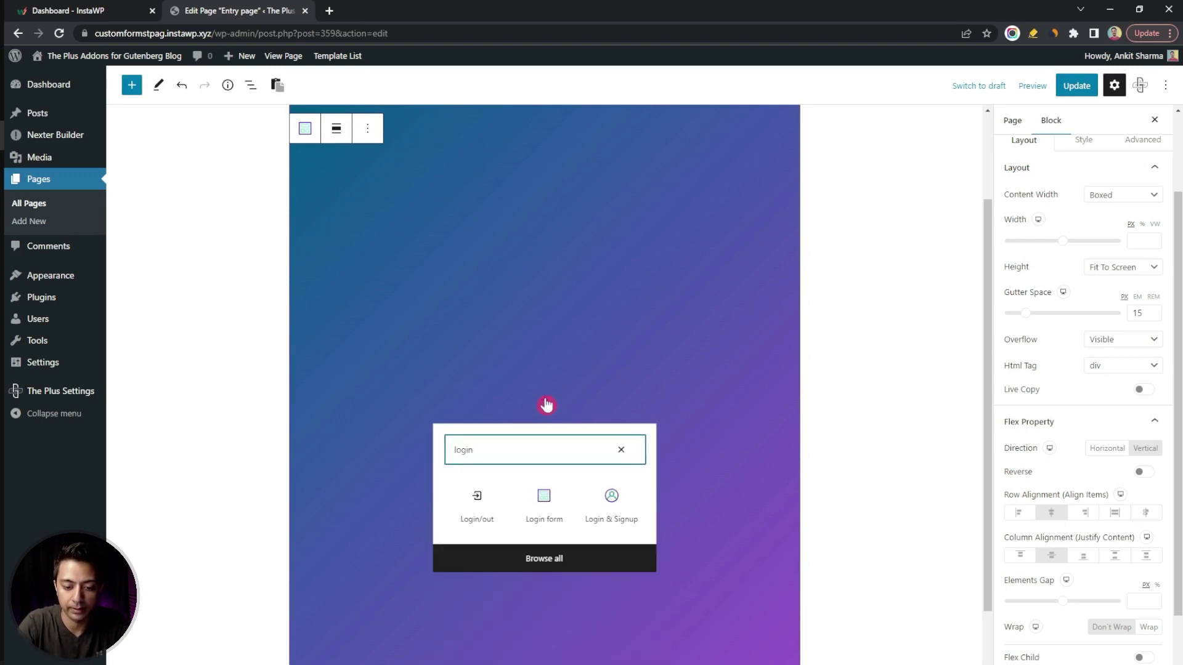
left_click(612, 522)
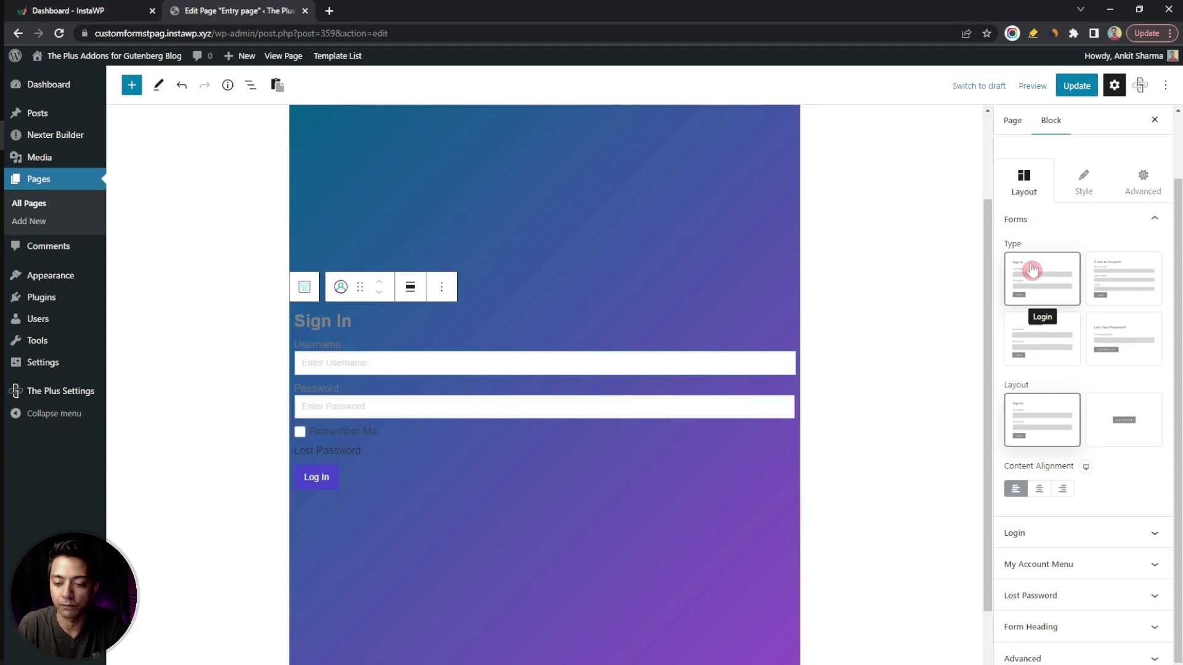
Try the combined login and register form type and preview its Register and Login forms.
left_click(1061, 338)
left_click(604, 315)
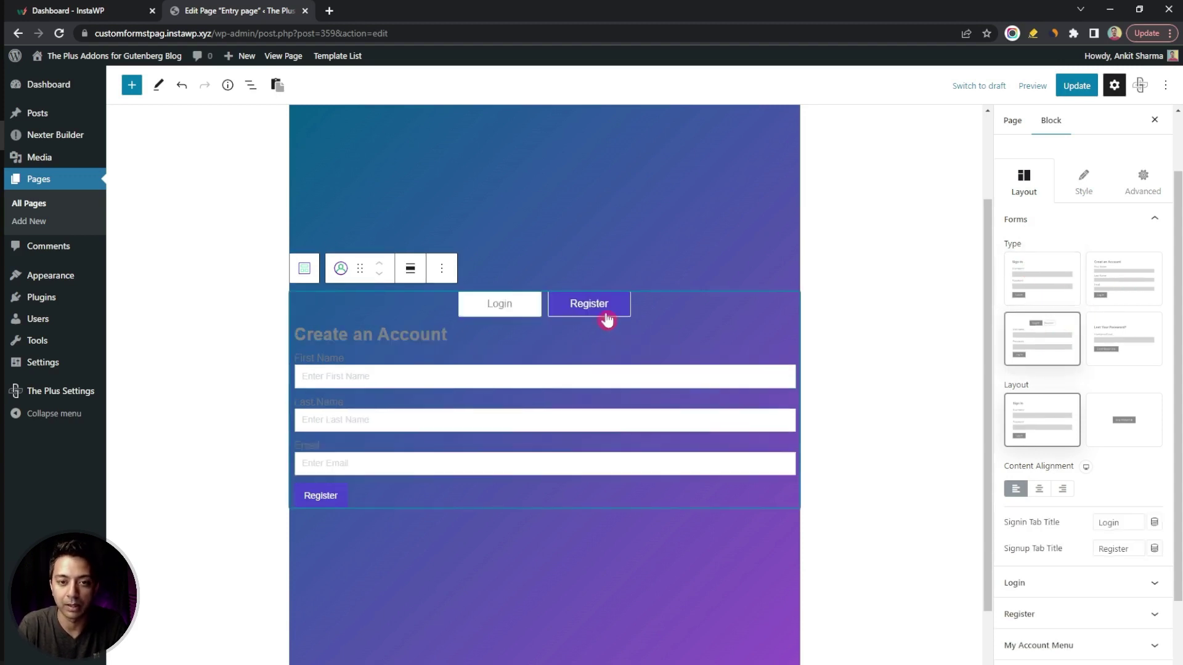
left_click(533, 311)
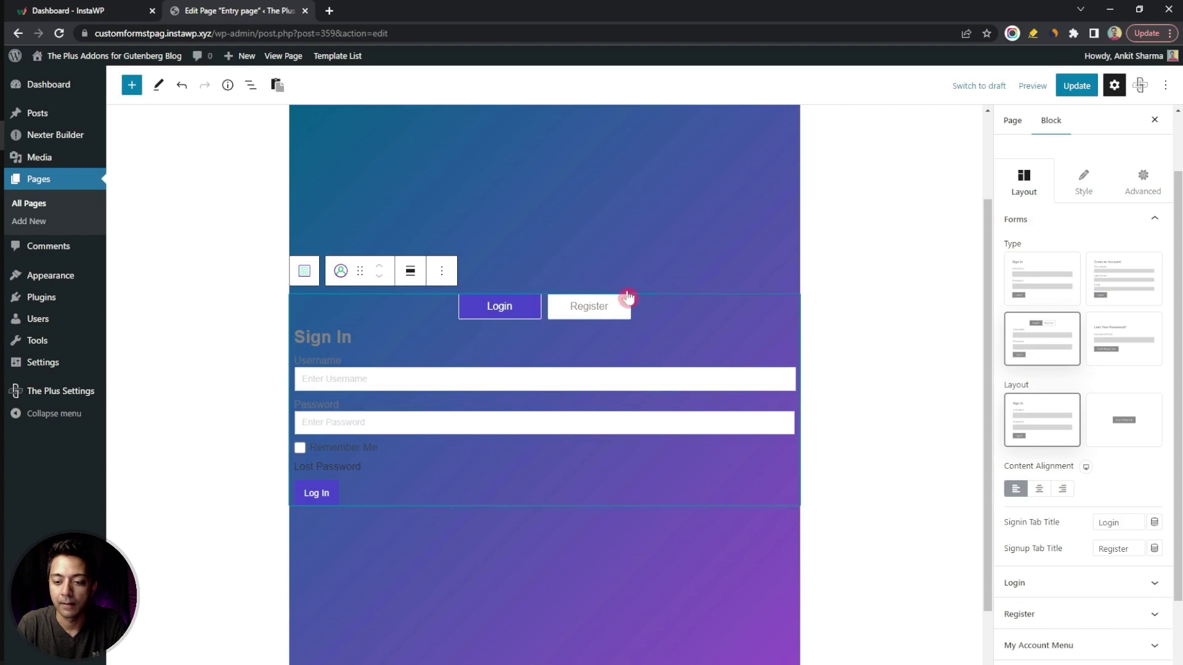
Switch the form type to the lost-password form and bring up the block's style settings.
left_click(1147, 354)
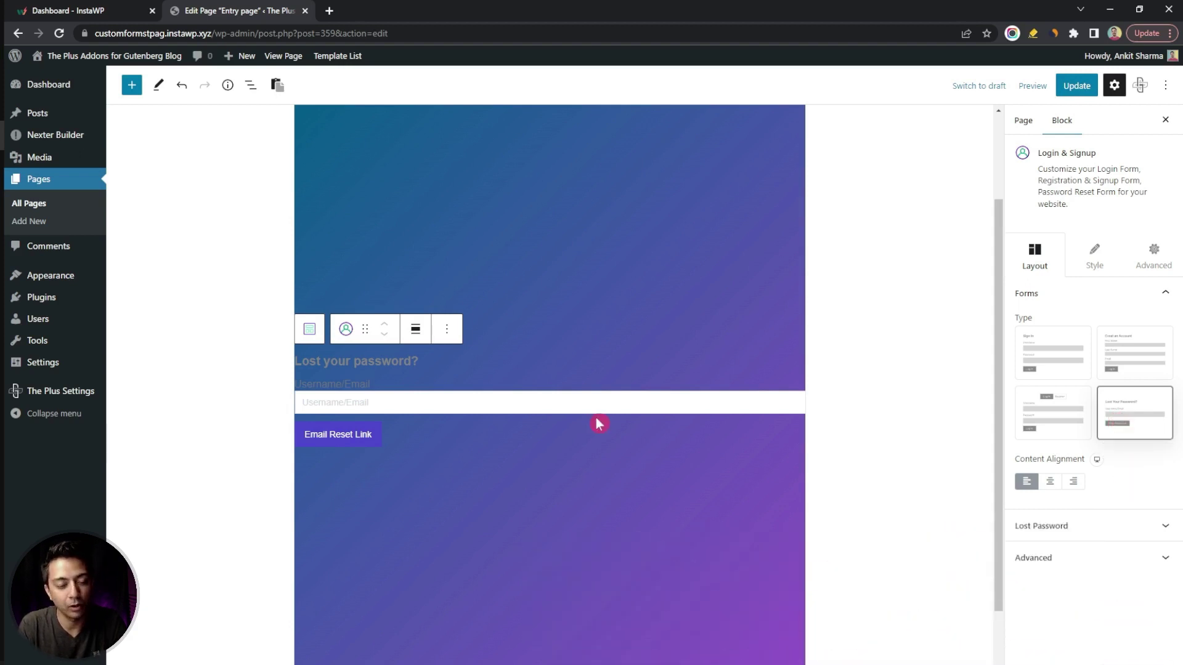
left_click(1095, 270)
left_click(1095, 294)
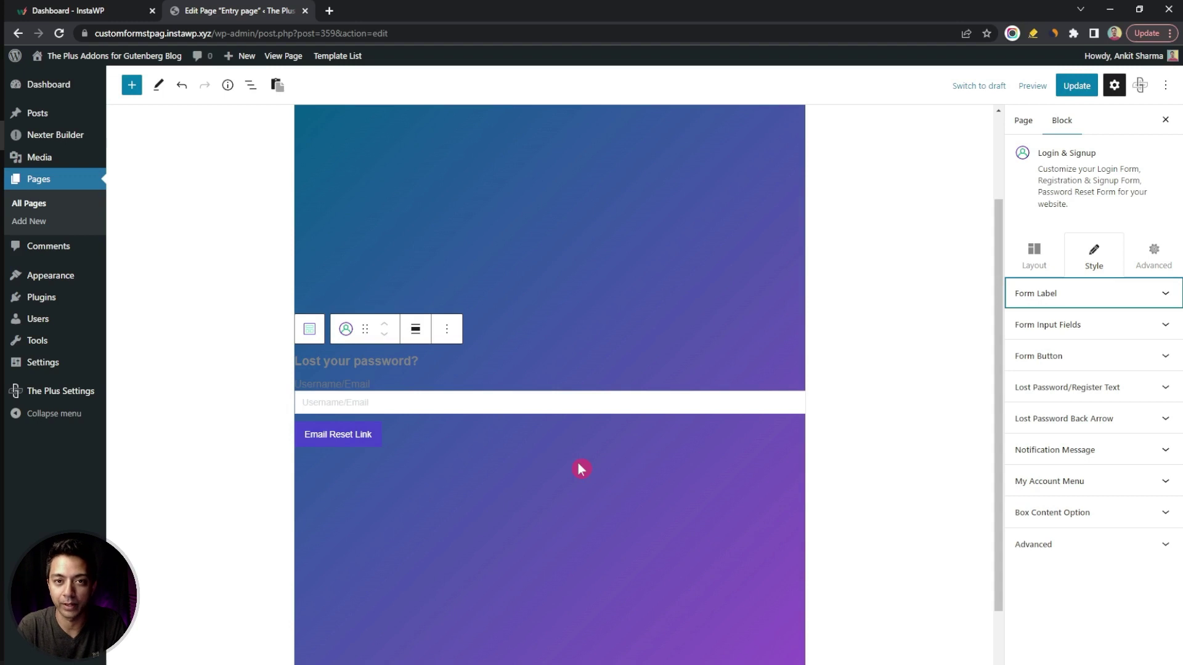
Set the form box's background color to the dark grey from the Plus Global Colors.
left_click(1081, 516)
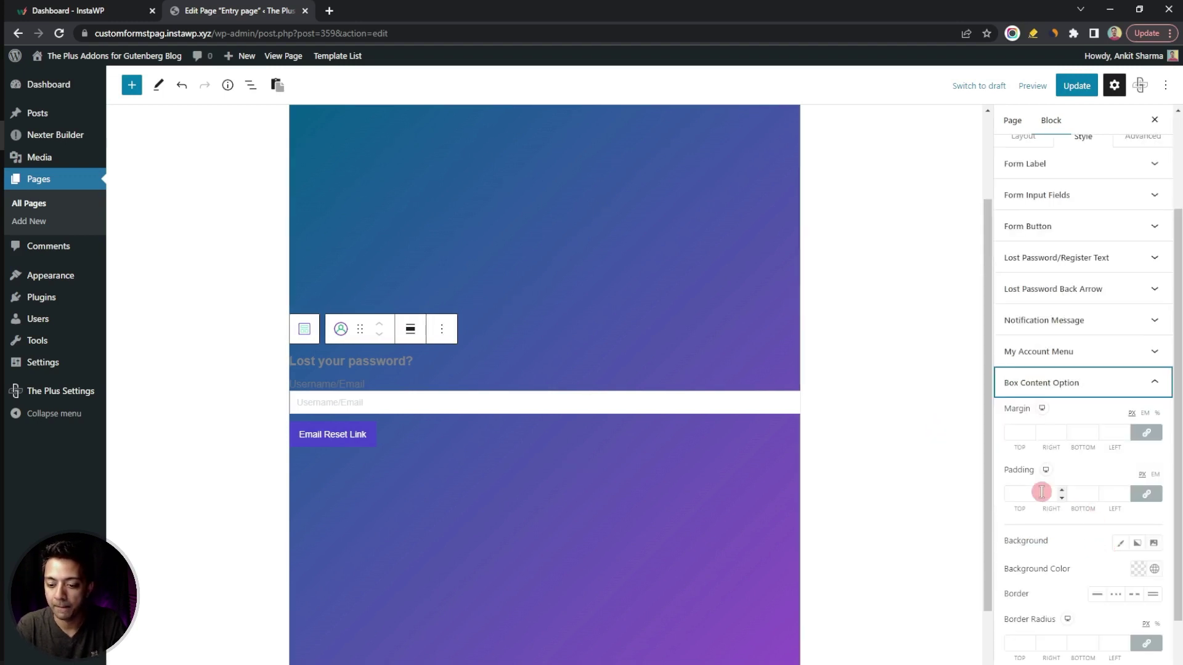
left_click(1153, 568)
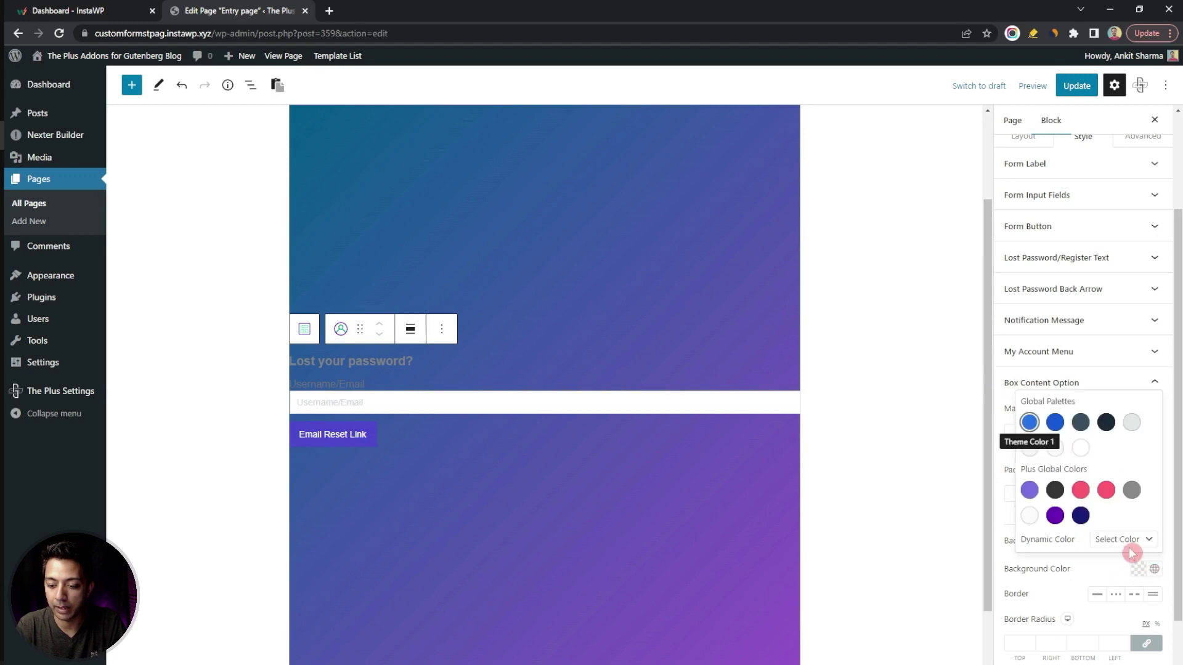
left_click(1054, 490)
Set the form box's padding to 20 px and its border radius to 20 px on all sides.
left_click(1023, 492)
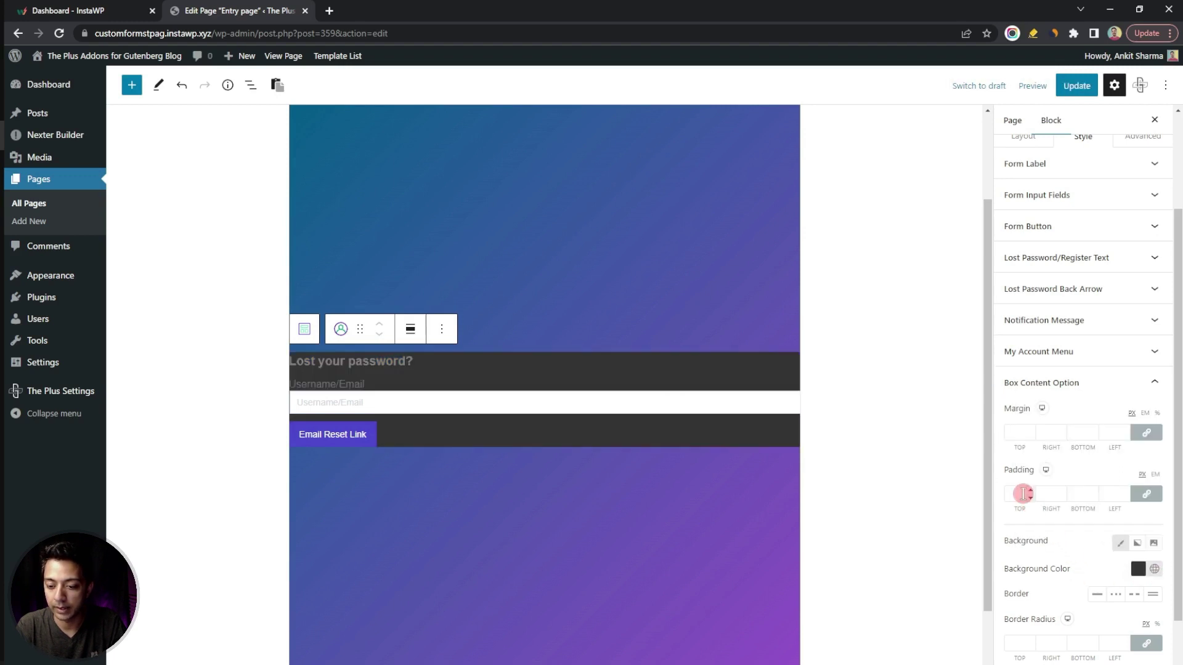
type("20")
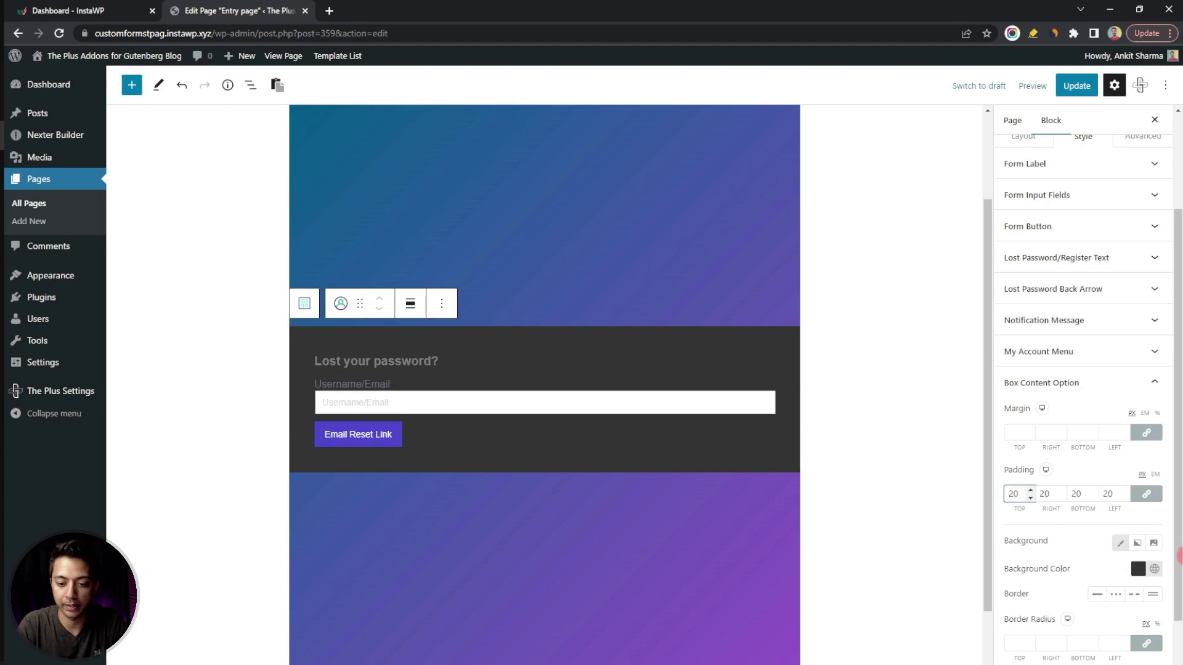
scroll(1016, 493, "down", 1)
left_click(1013, 584)
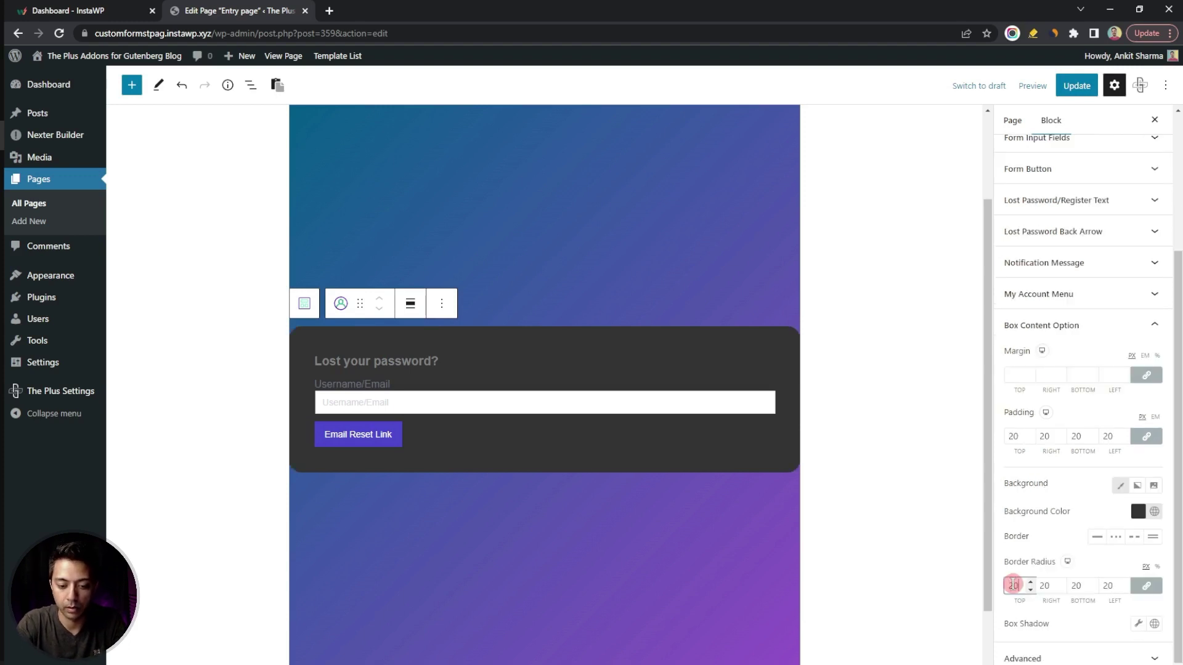
left_click(1097, 325)
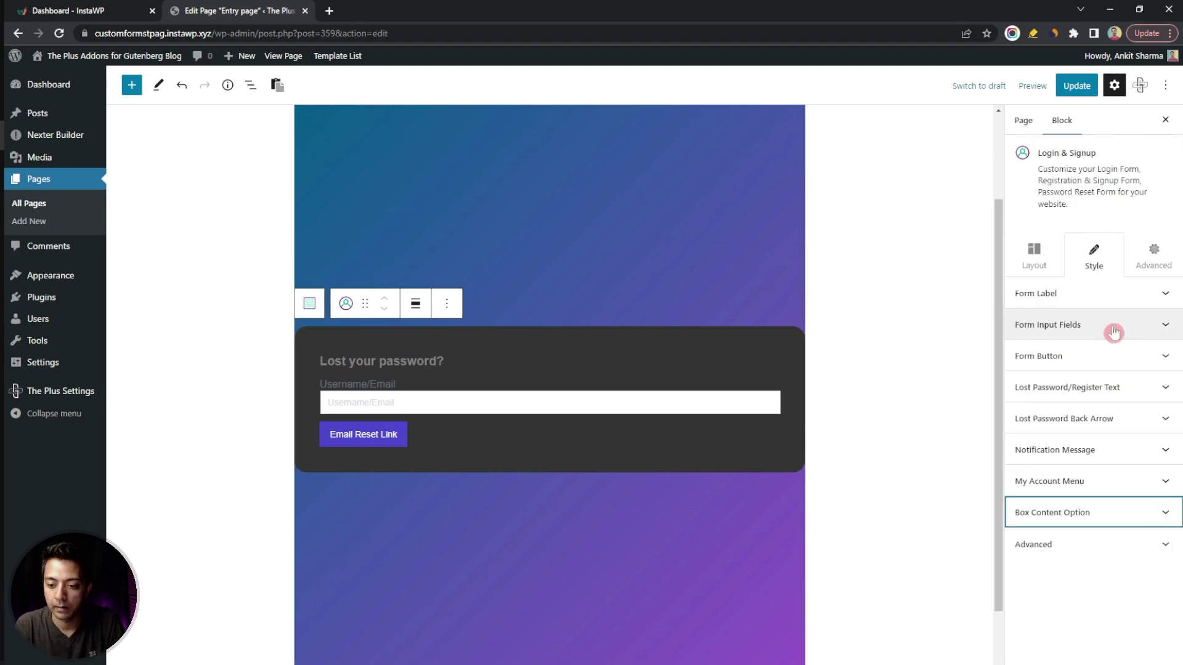
Set the form label's color to the medium grey from the Plus Global Colors.
left_click(1054, 299)
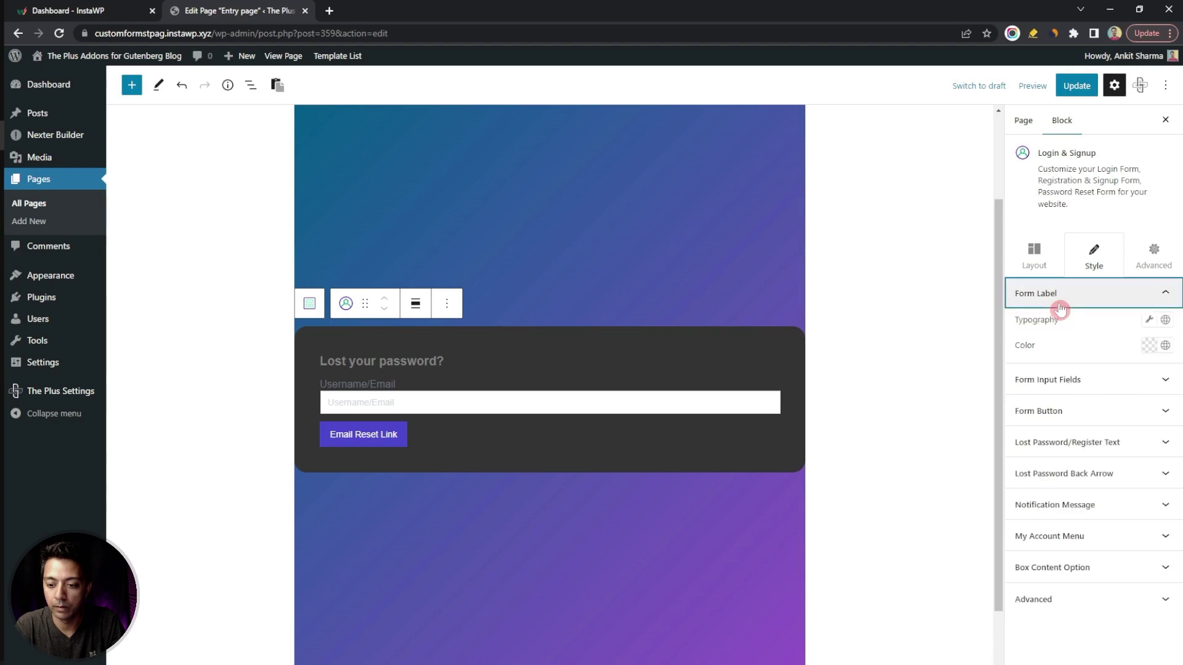
left_click(1164, 346)
left_click(1141, 275)
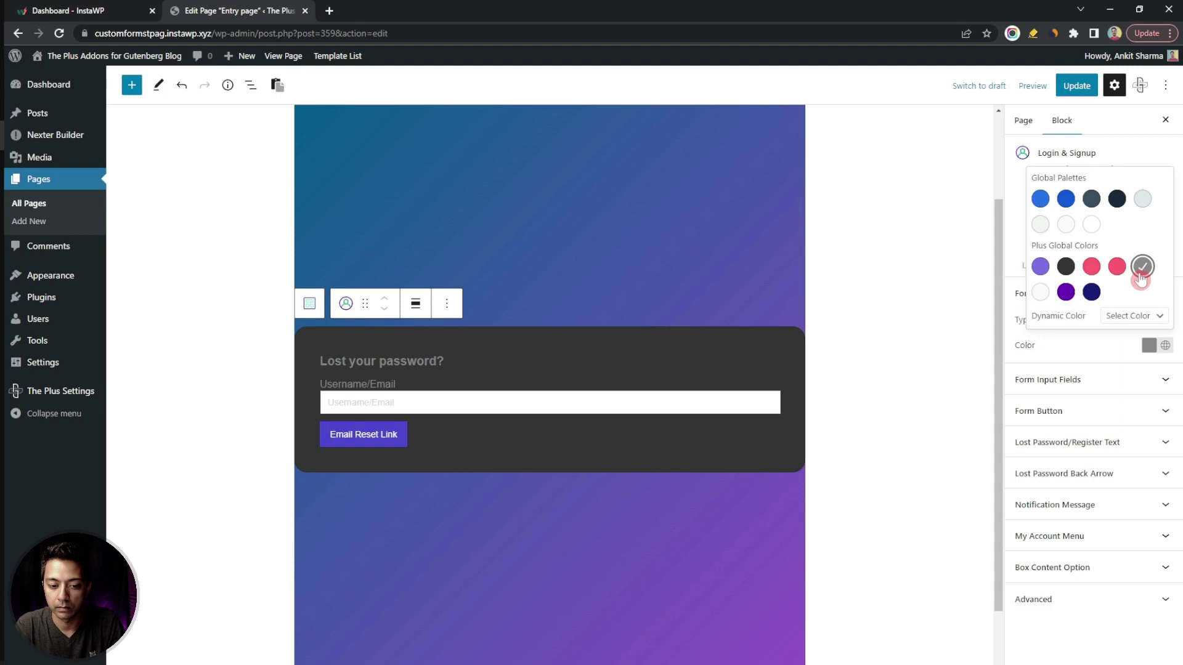
left_click(1094, 351)
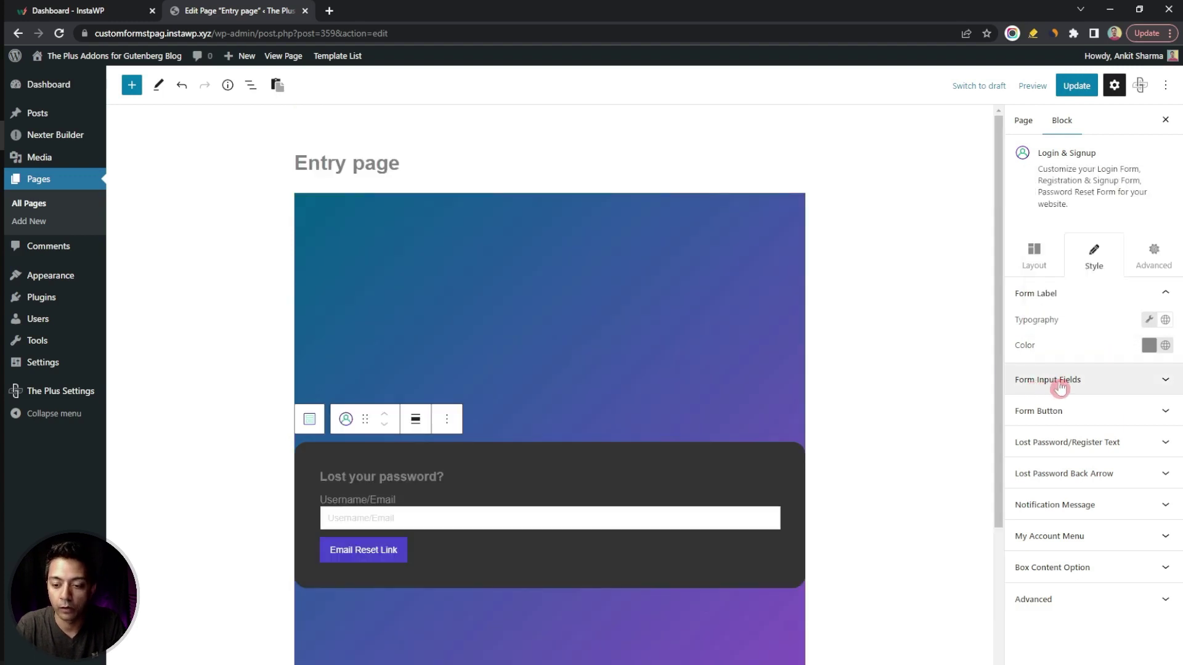
Set the font style of the form input fields' typography to italic.
left_click(1056, 381)
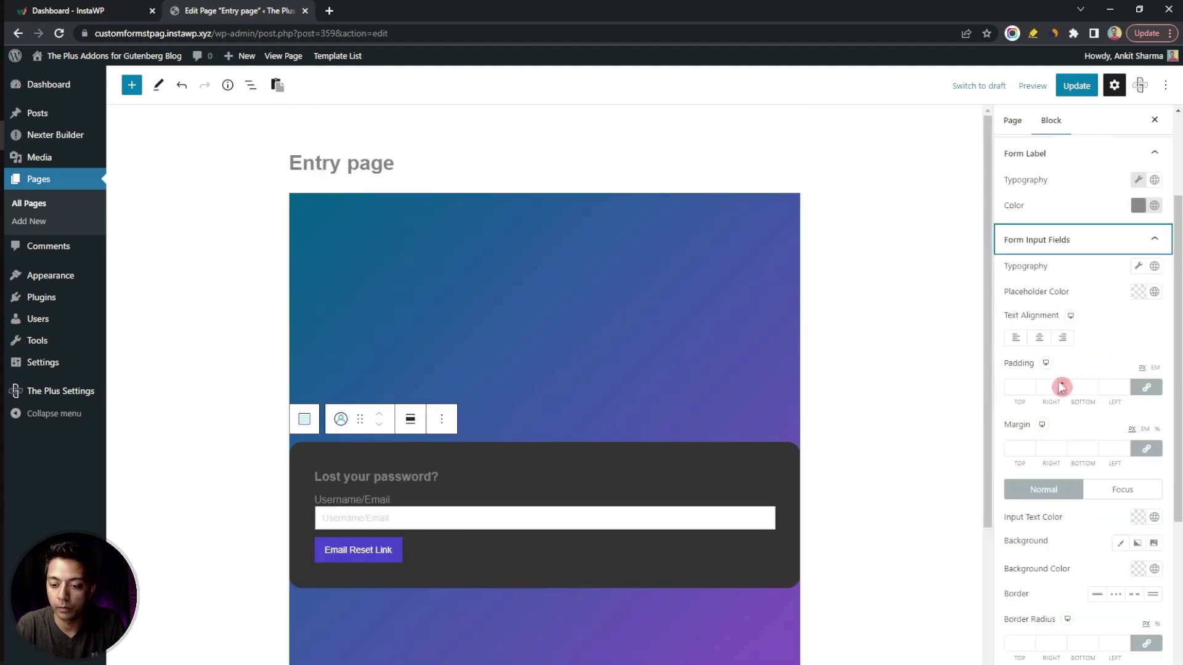
left_click(1138, 268)
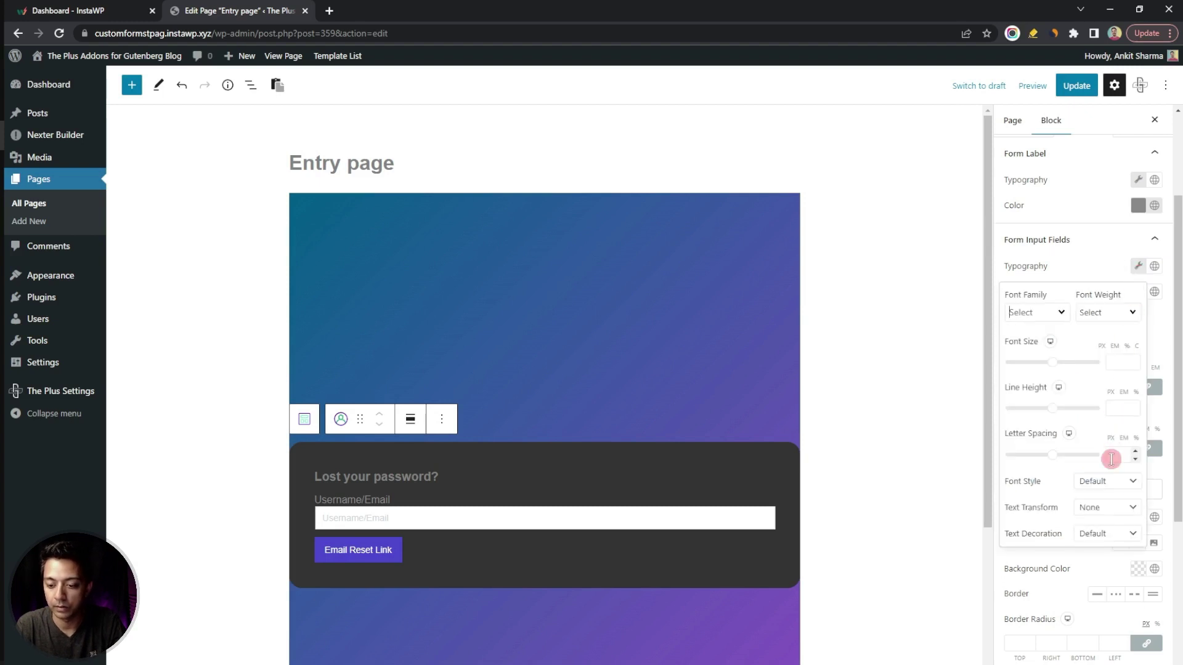
left_click(1107, 481)
left_click(1112, 521)
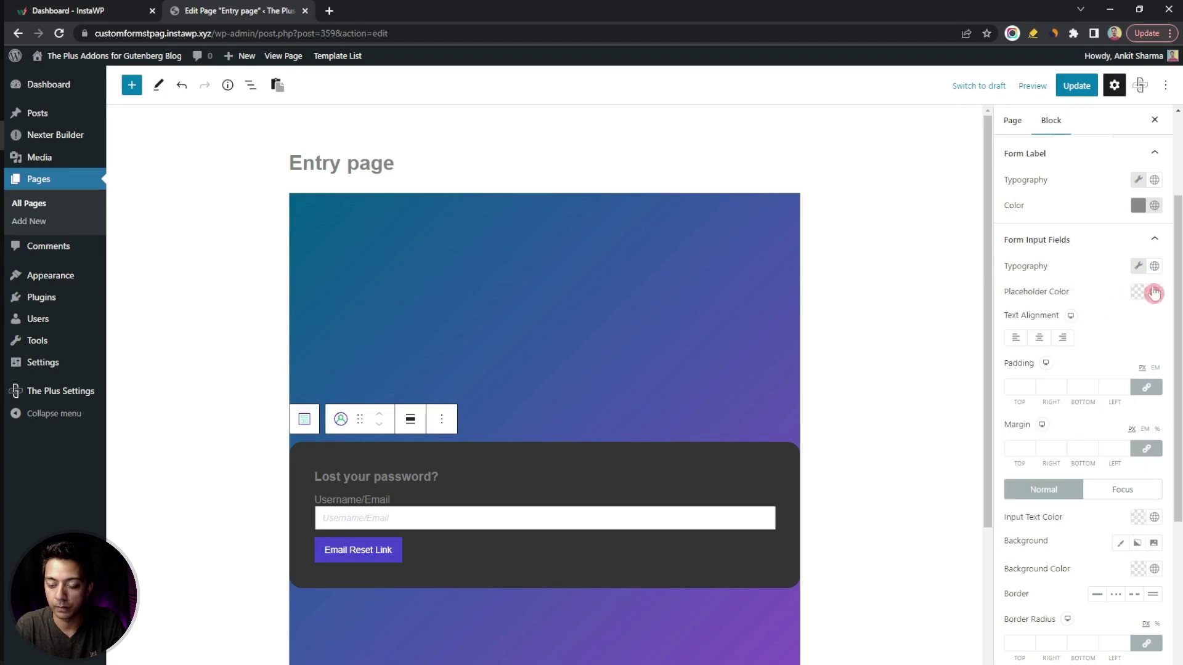
Set the input fields' placeholder color to the light grey #C8C8C8.
left_click(1154, 293)
left_click(1132, 213)
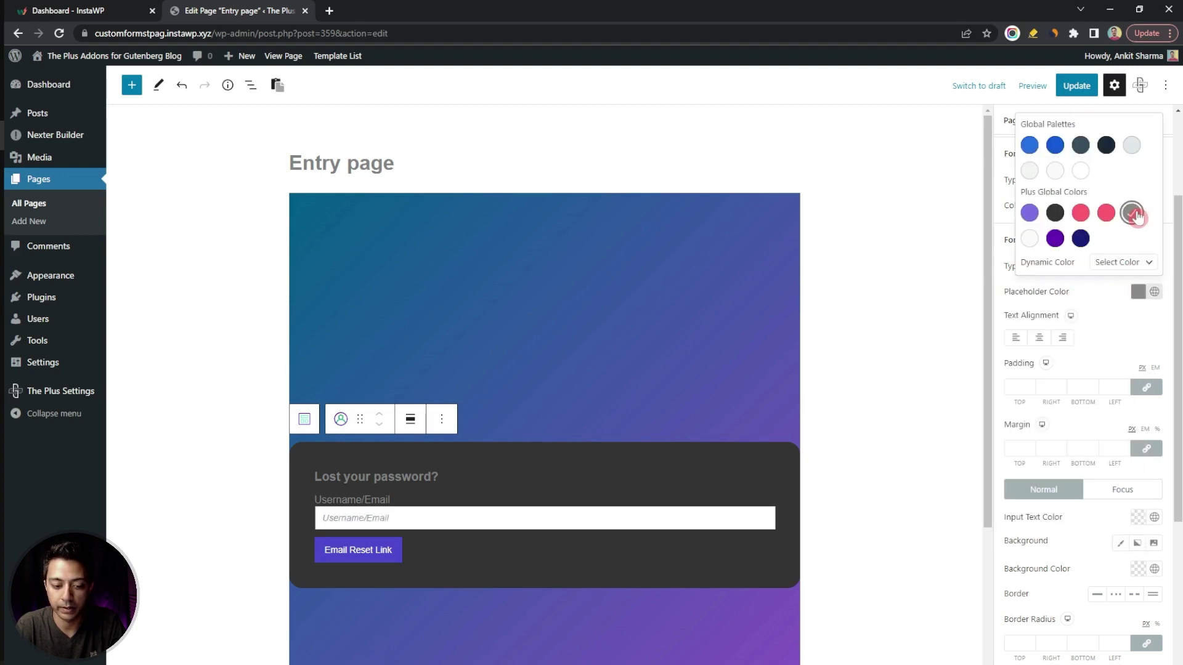
left_click(1137, 295)
left_click(1001, 348)
left_click(1166, 343)
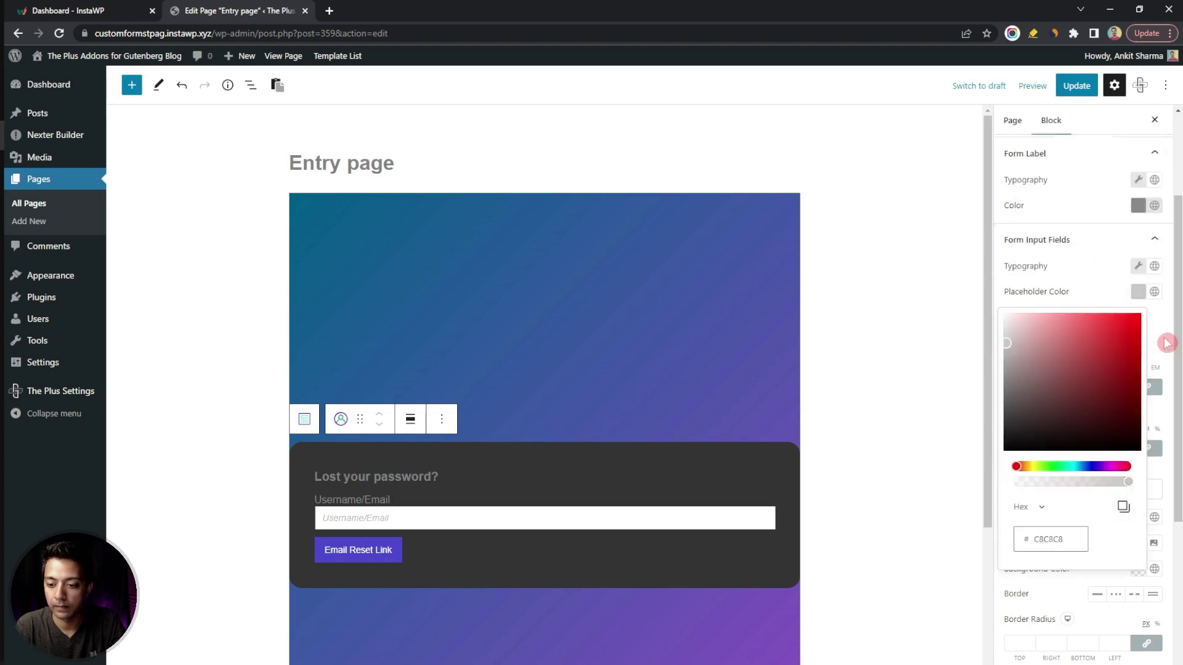
Left-align the text of the form input fields and set their border radius to 10 px on all sides.
left_click(1036, 339)
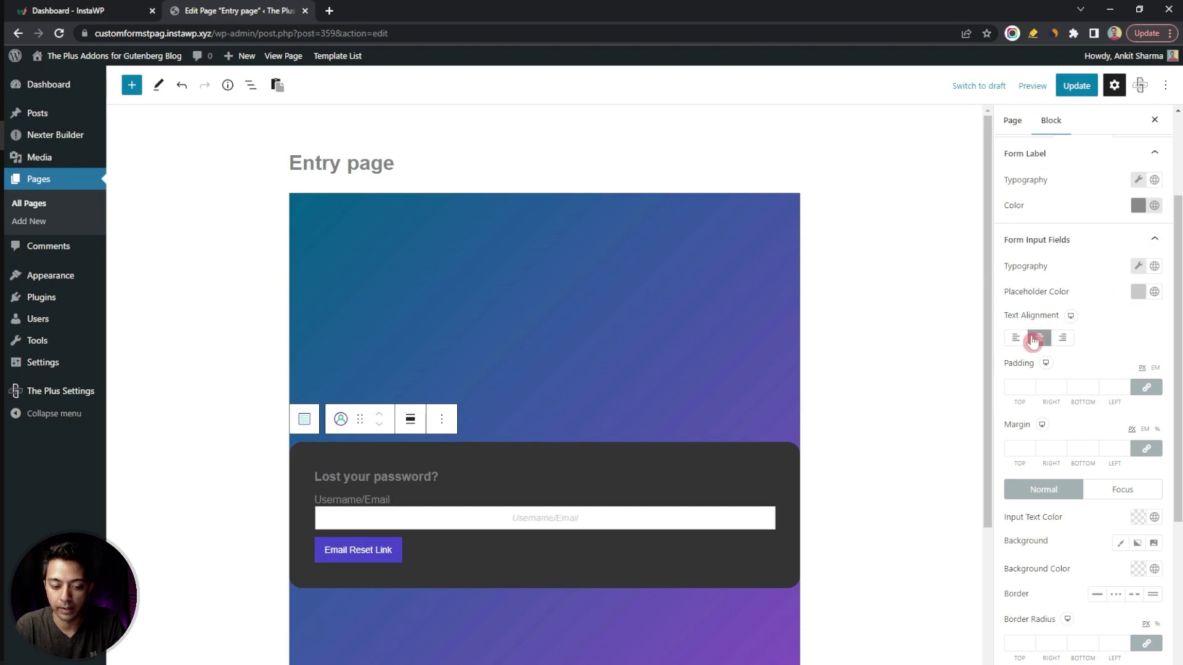
left_click(1015, 340)
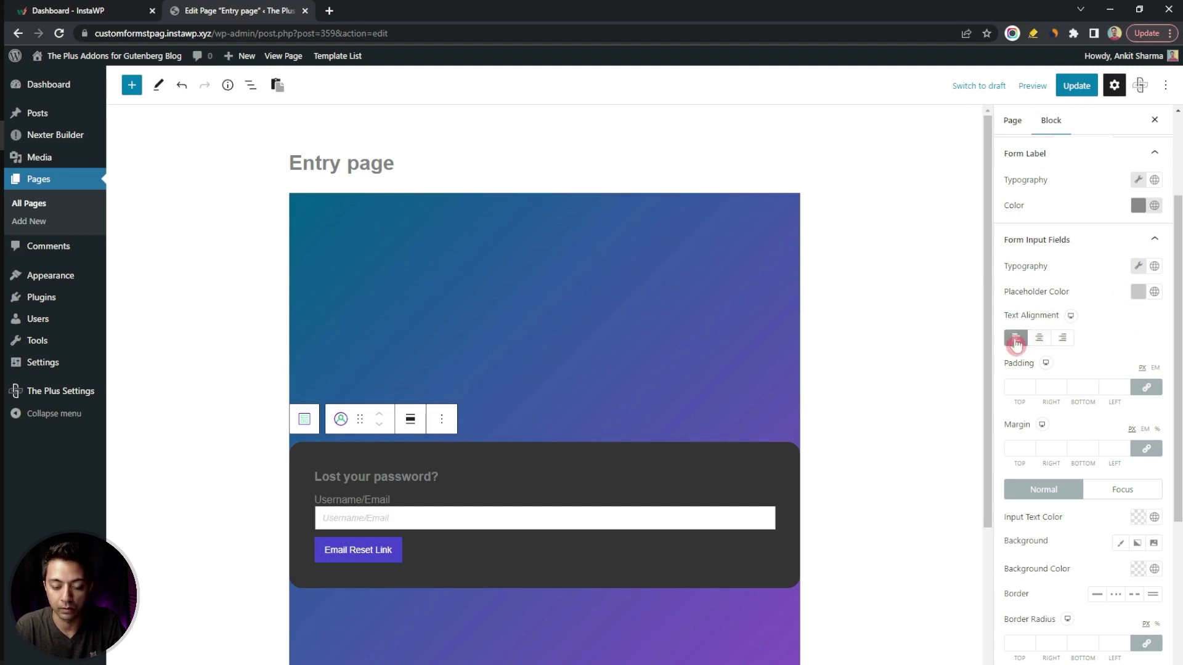
left_click(1017, 643)
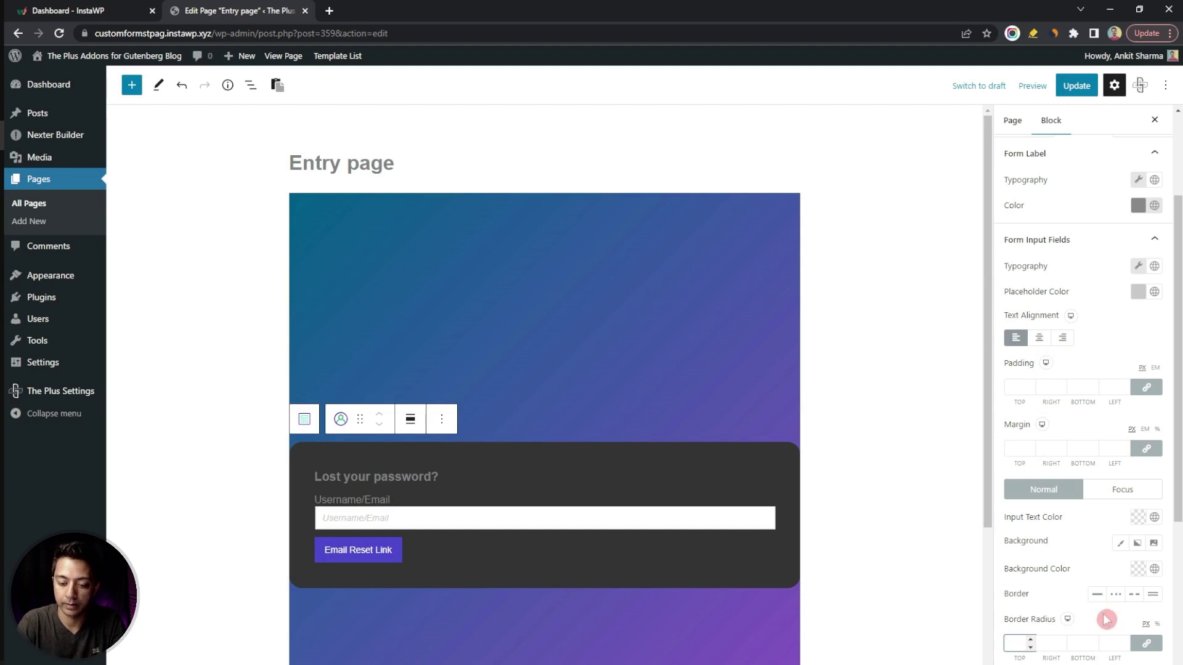
scroll(1149, 588, "down", 2)
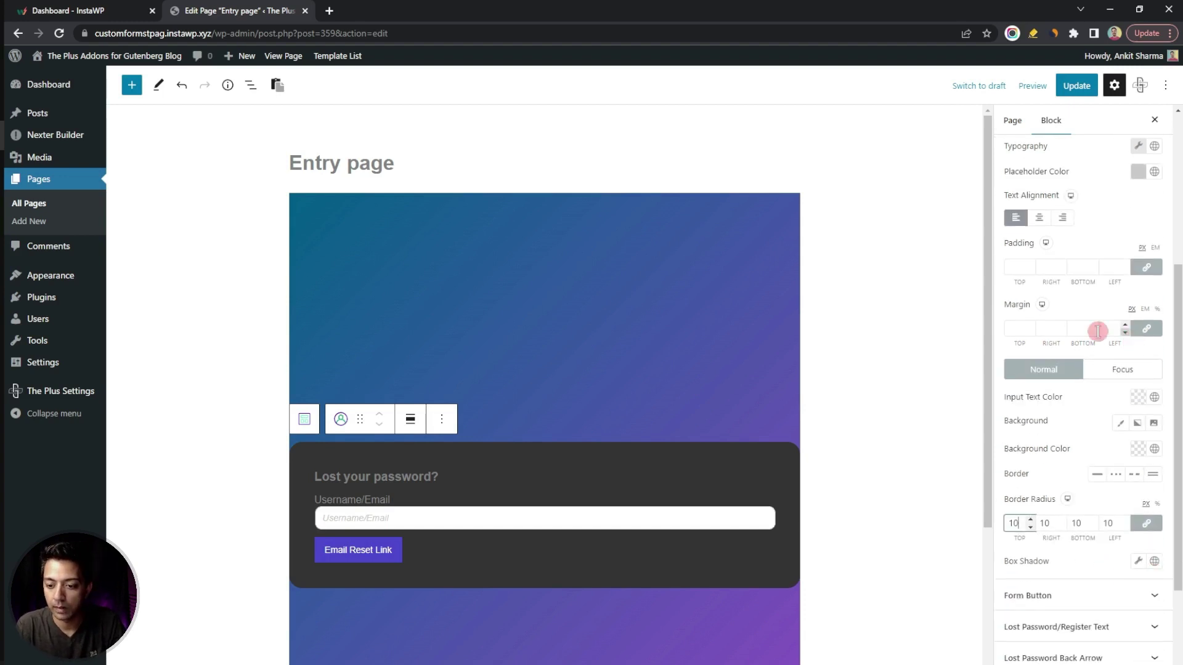
Unlink the form input fields' margin sides and set the top and bottom margins to 10 px.
left_click(1022, 327)
left_click(1144, 333)
type("10")
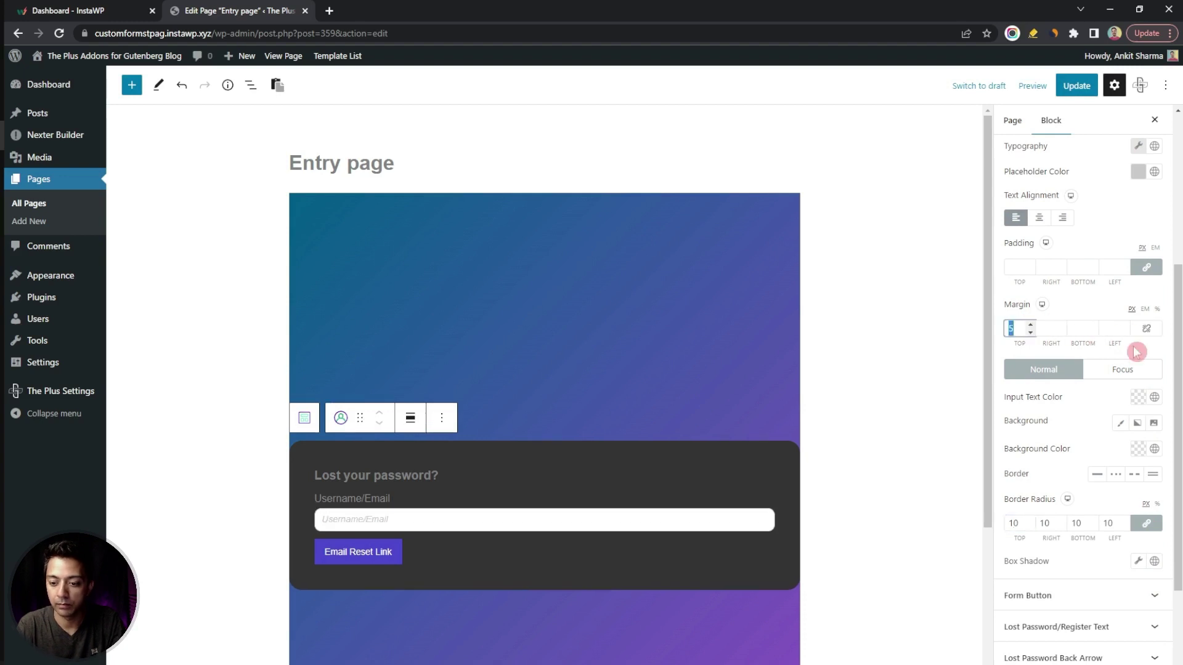
key("Tab")
key("Tab")
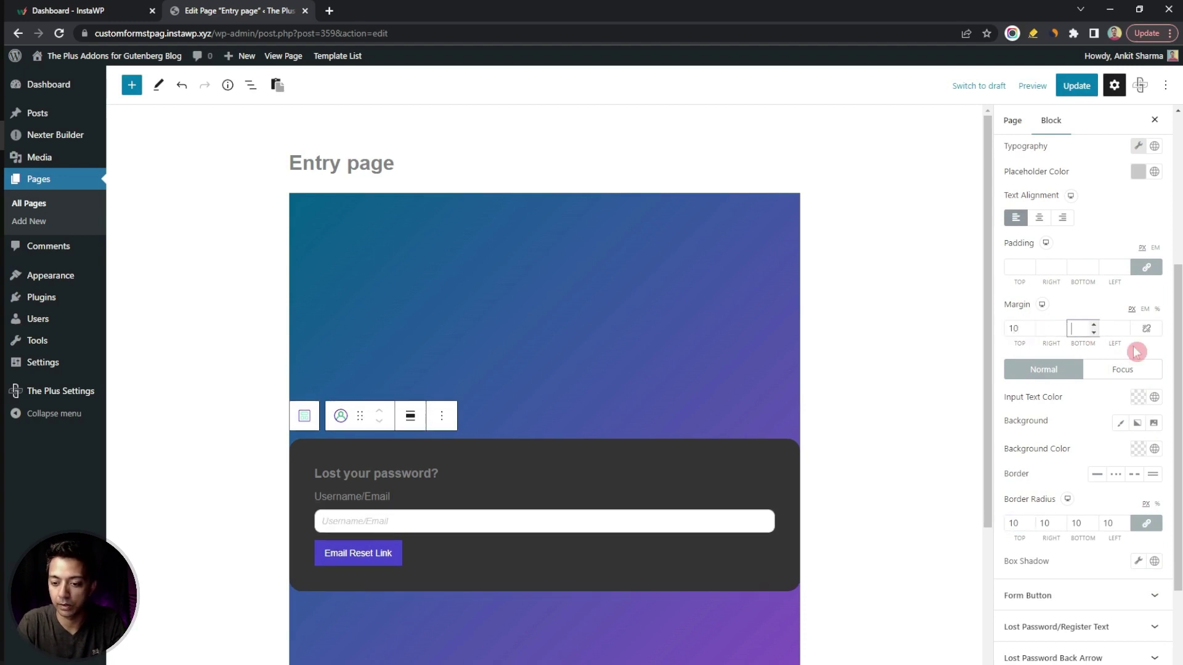
type("10")
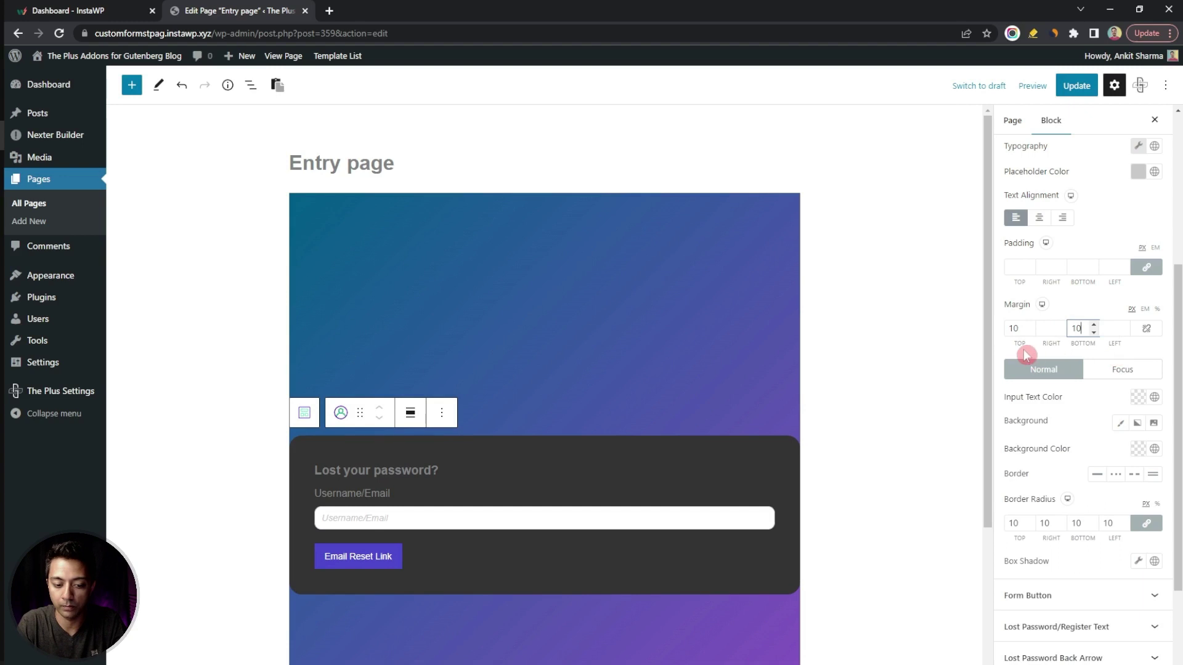
Set the form button's maximum width to 100% and its background color to the pink Links color from the Plus Global Colors.
scroll(1154, 423, "up", 3)
left_click(1103, 378)
left_click(1076, 411)
left_click(1141, 199)
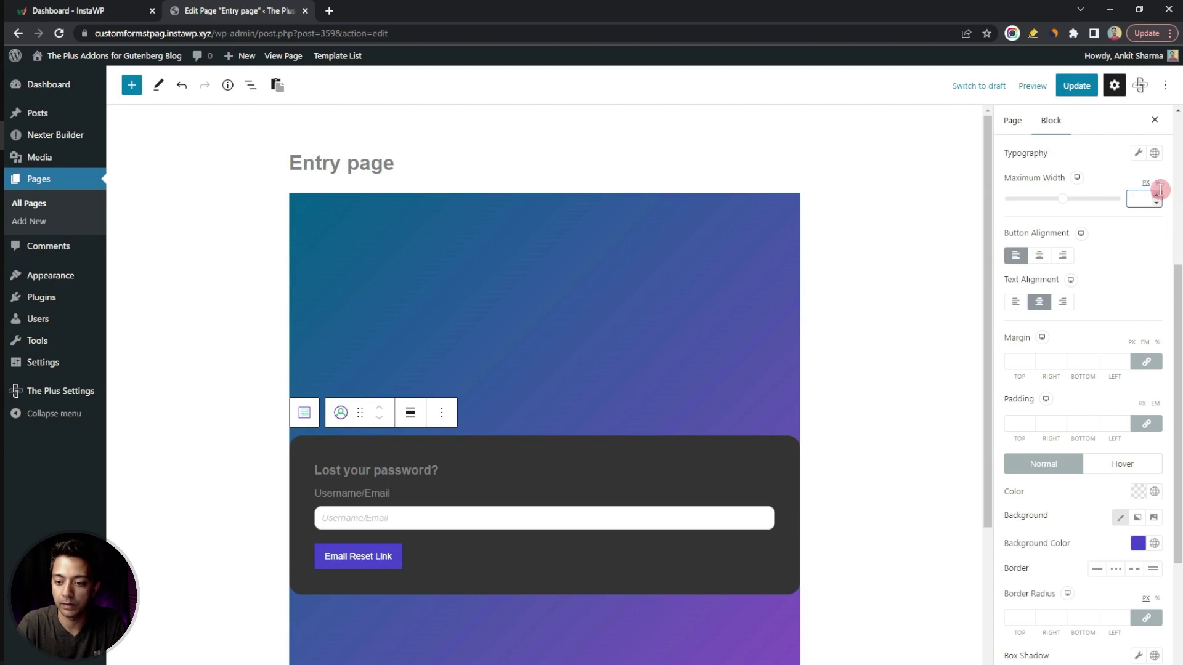
type("100")
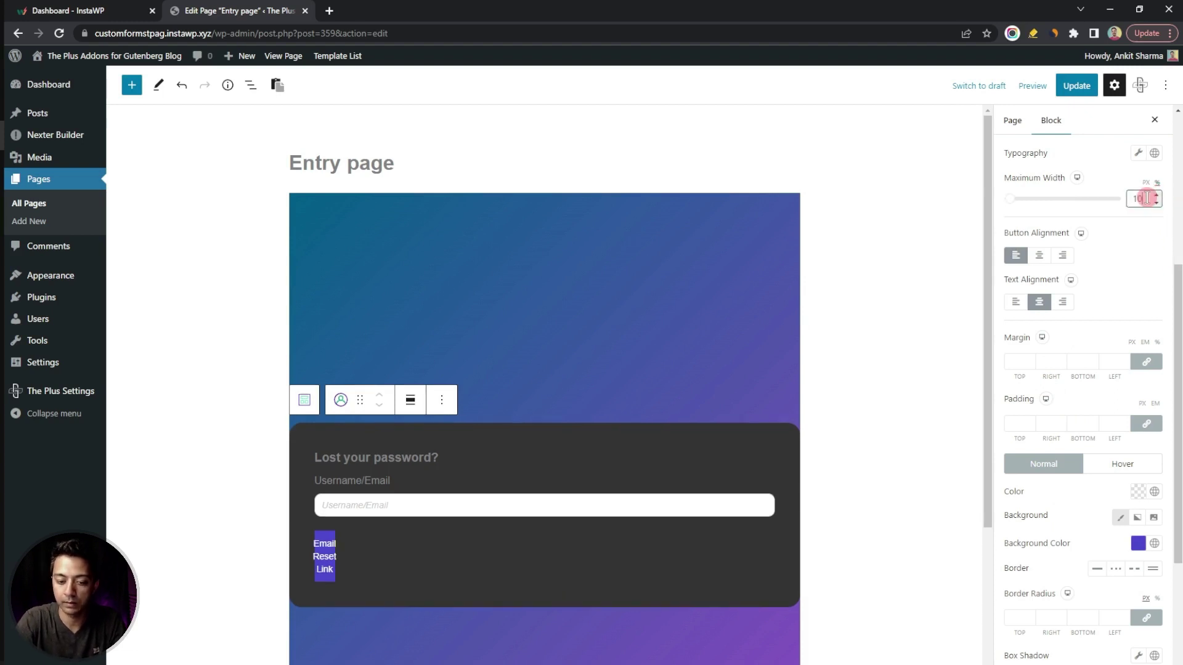
left_click(1139, 542)
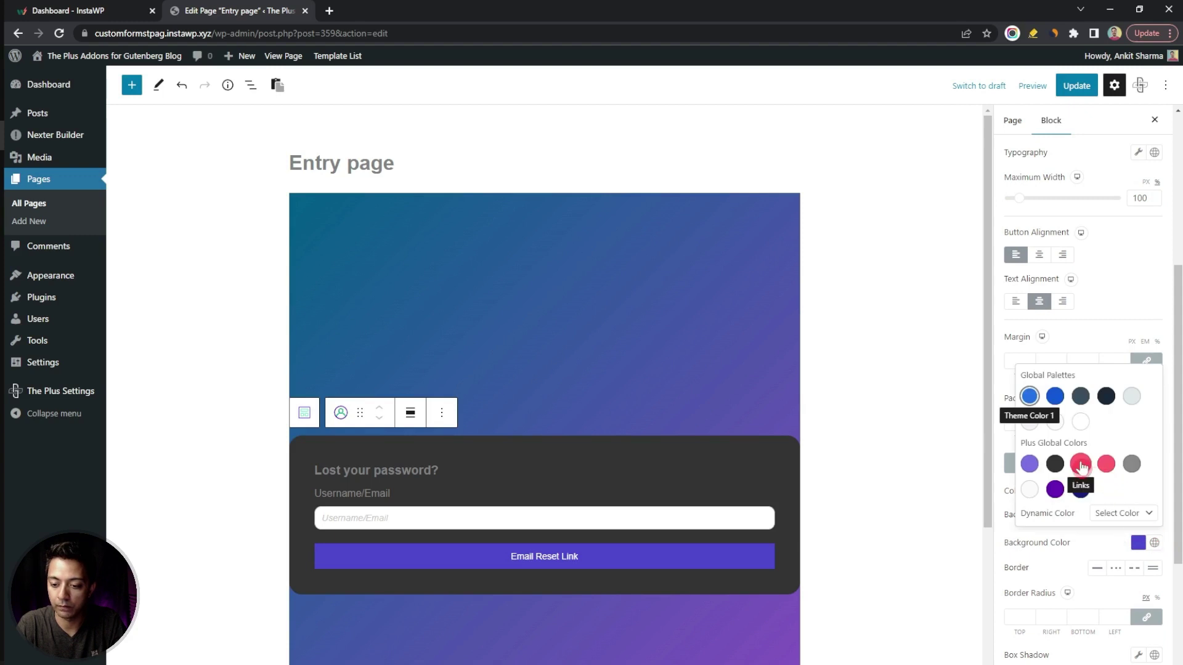
left_click(1081, 465)
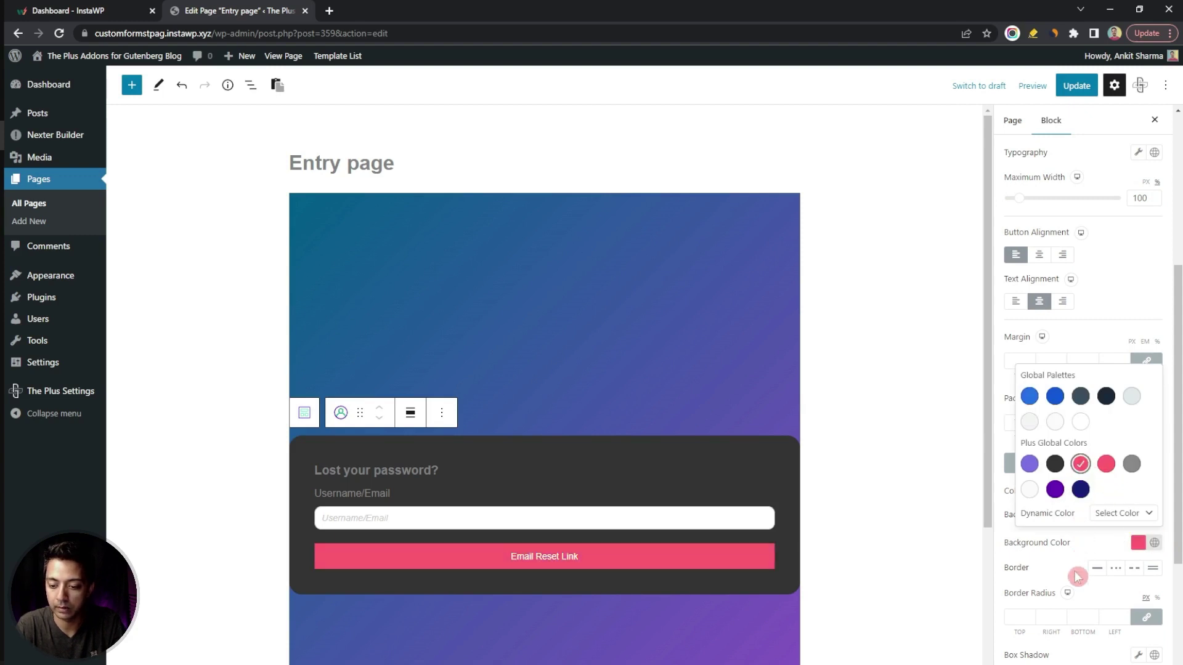
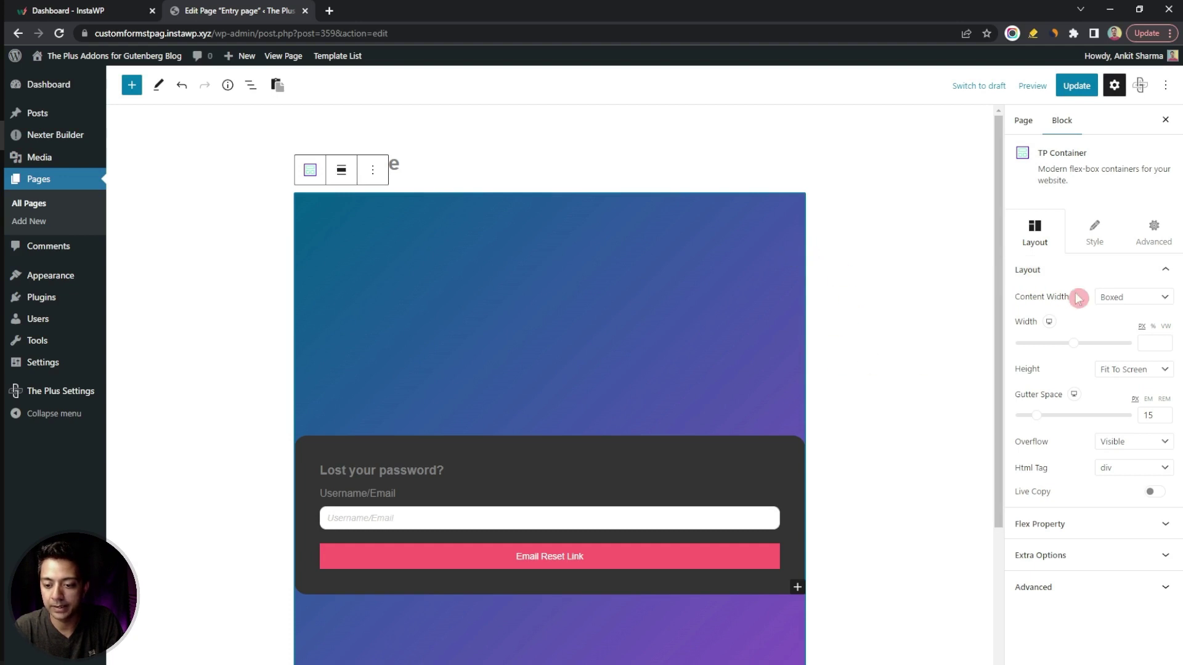
Set the TP Container's content width to Full and its unlinked right and left padding to 35%.
left_click(1111, 298)
left_click(1120, 323)
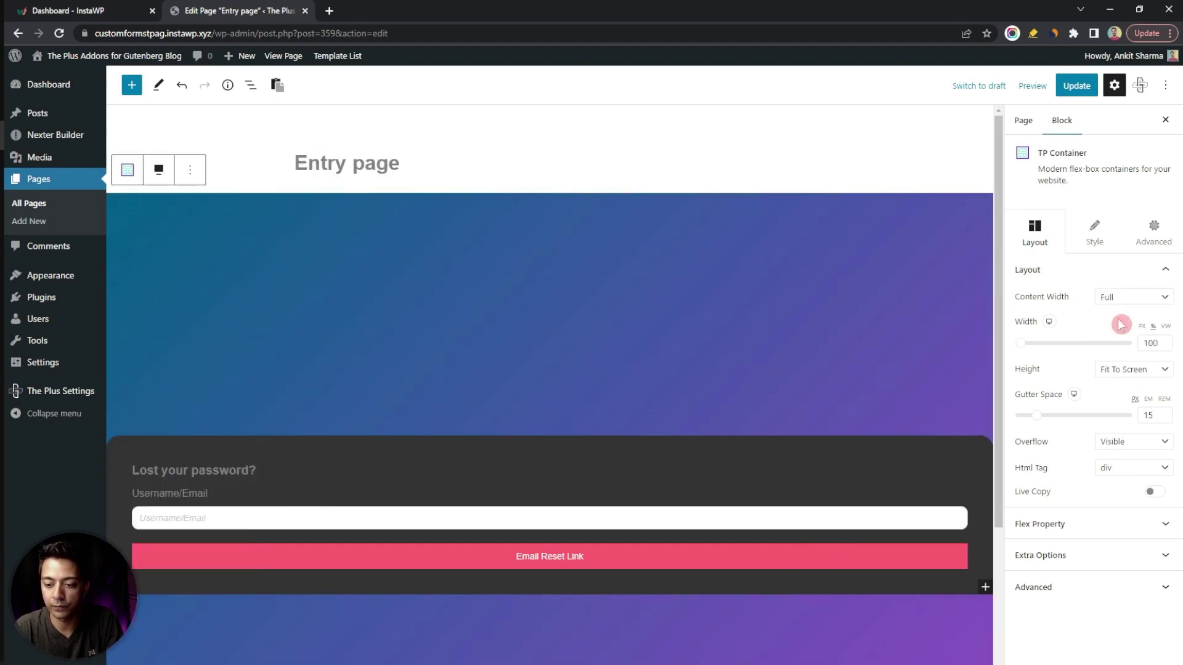
left_click(1156, 229)
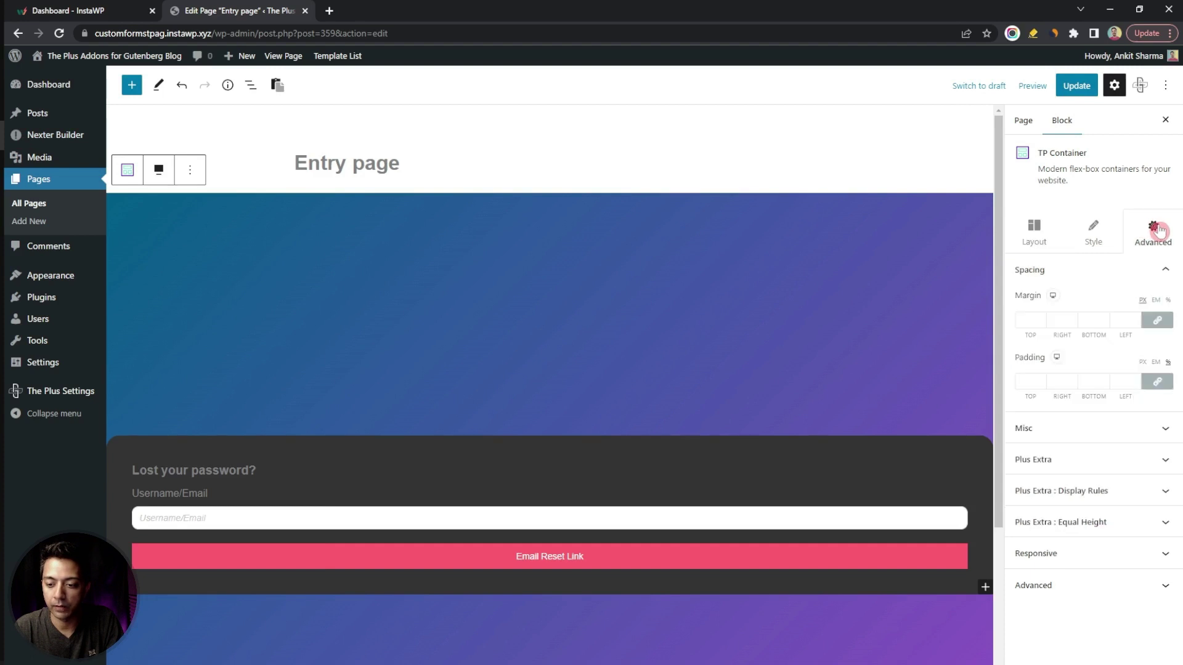
left_click(1167, 365)
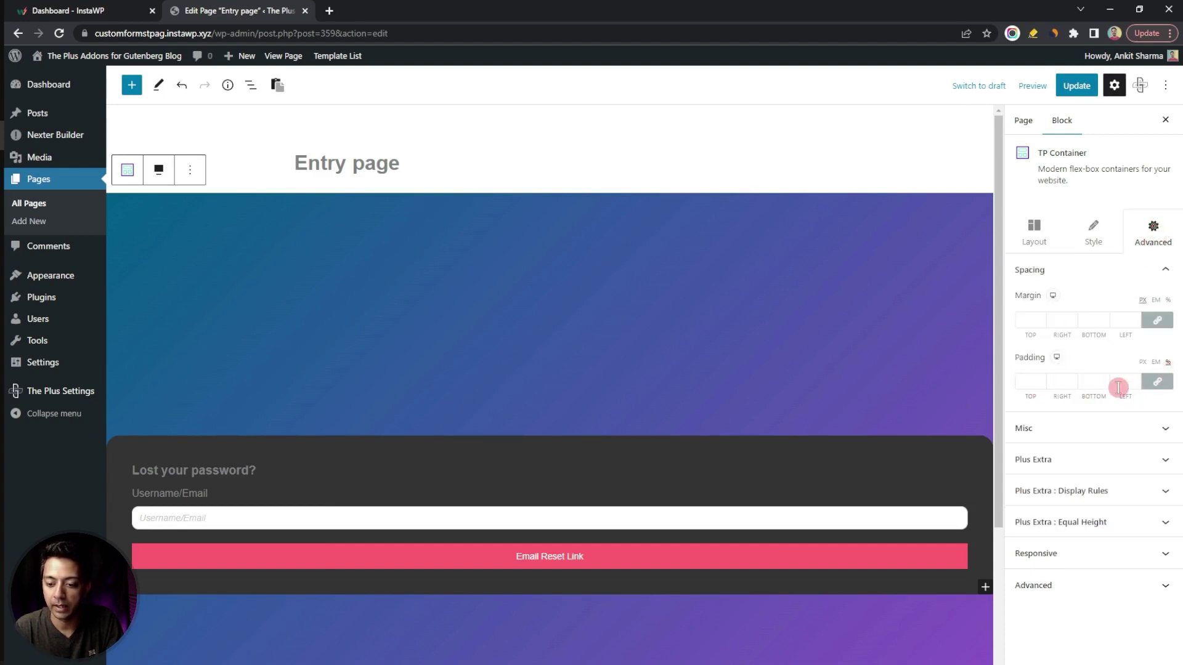
left_click(1157, 382)
left_click(1078, 380)
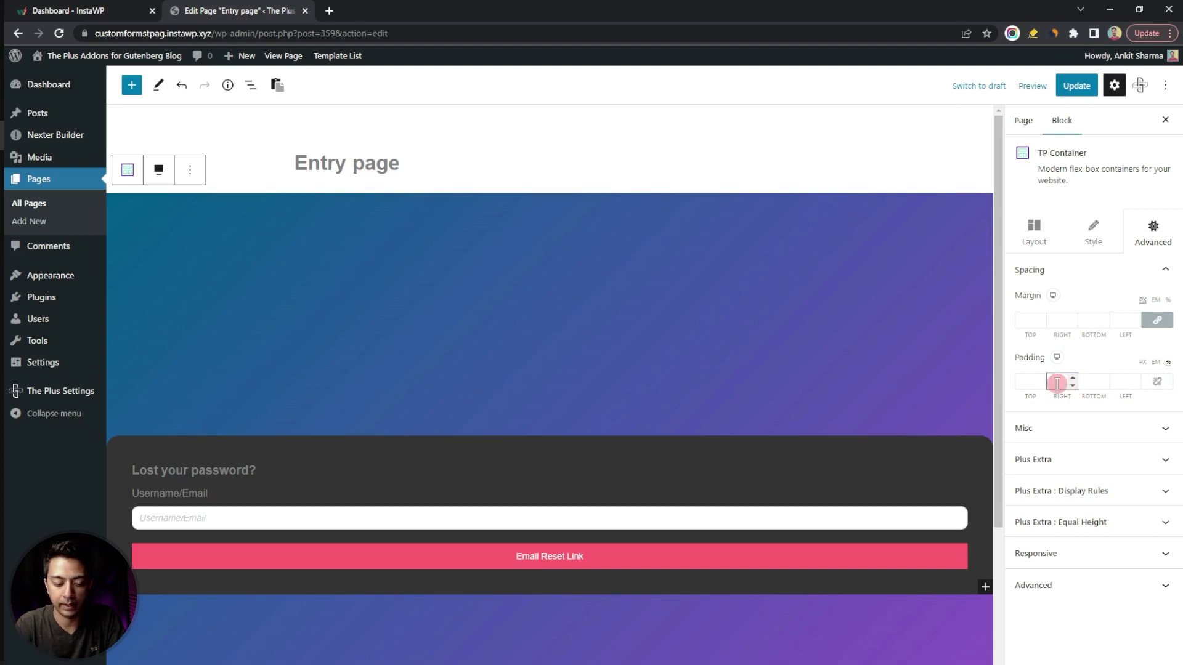
type("35")
key("Tab")
key("Tab")
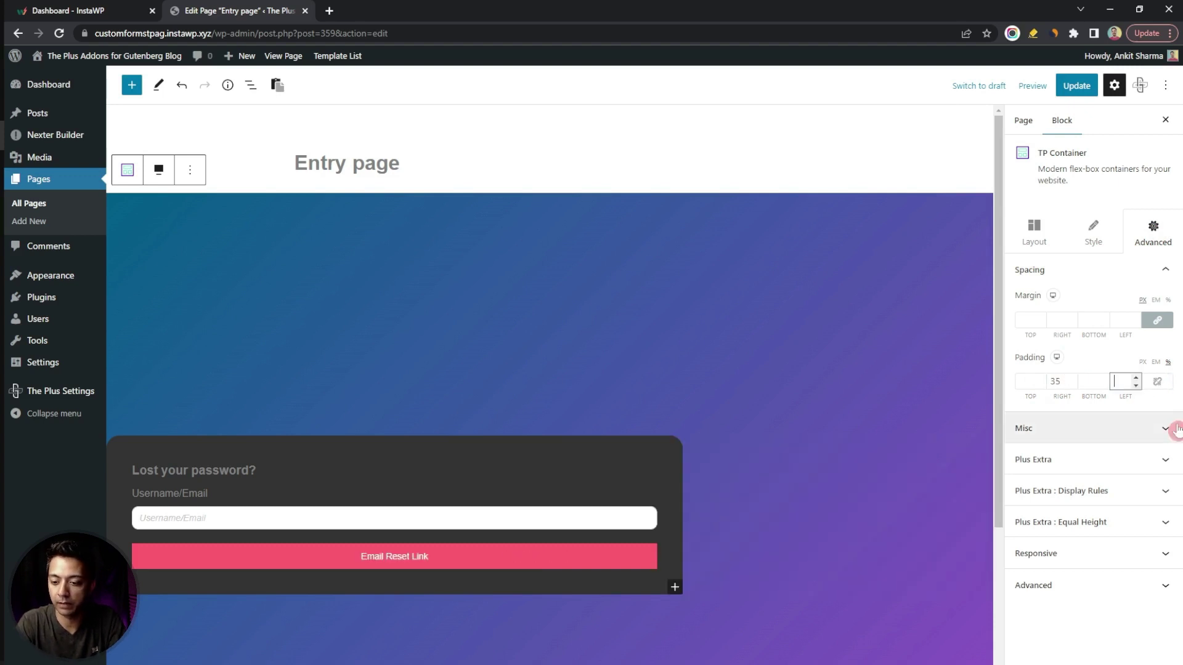
type("35")
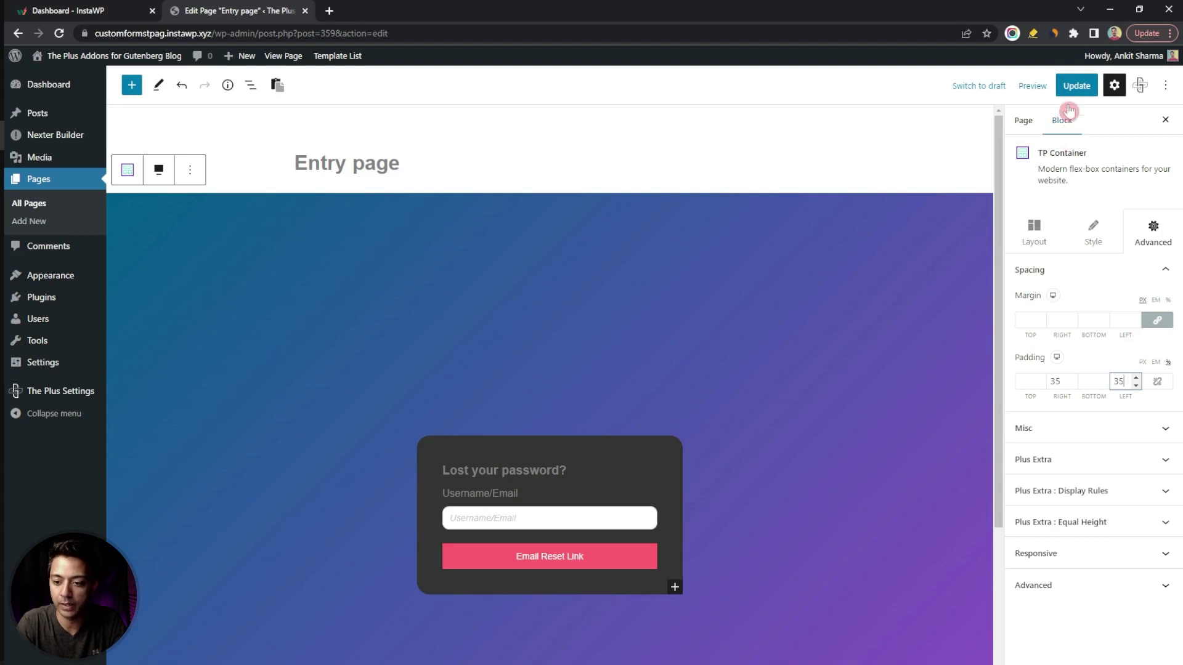
Update the page and compare the published form with the default WordPress lost-password page in the incognito window.
left_click(1077, 86)
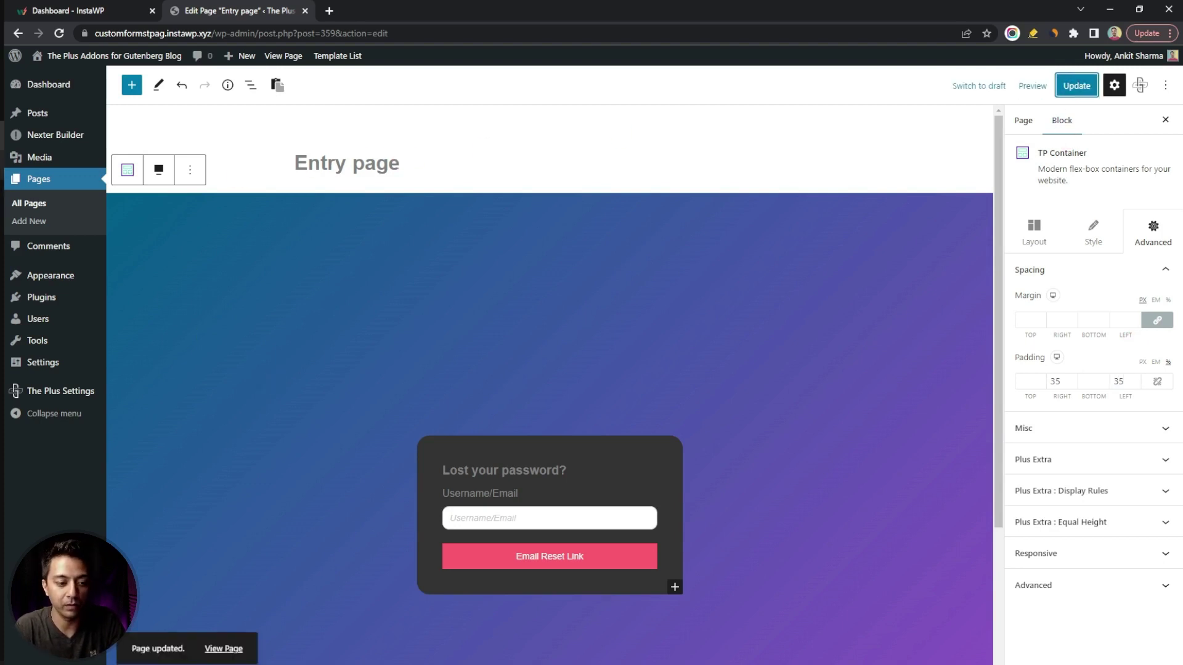
key("alt+Tab")
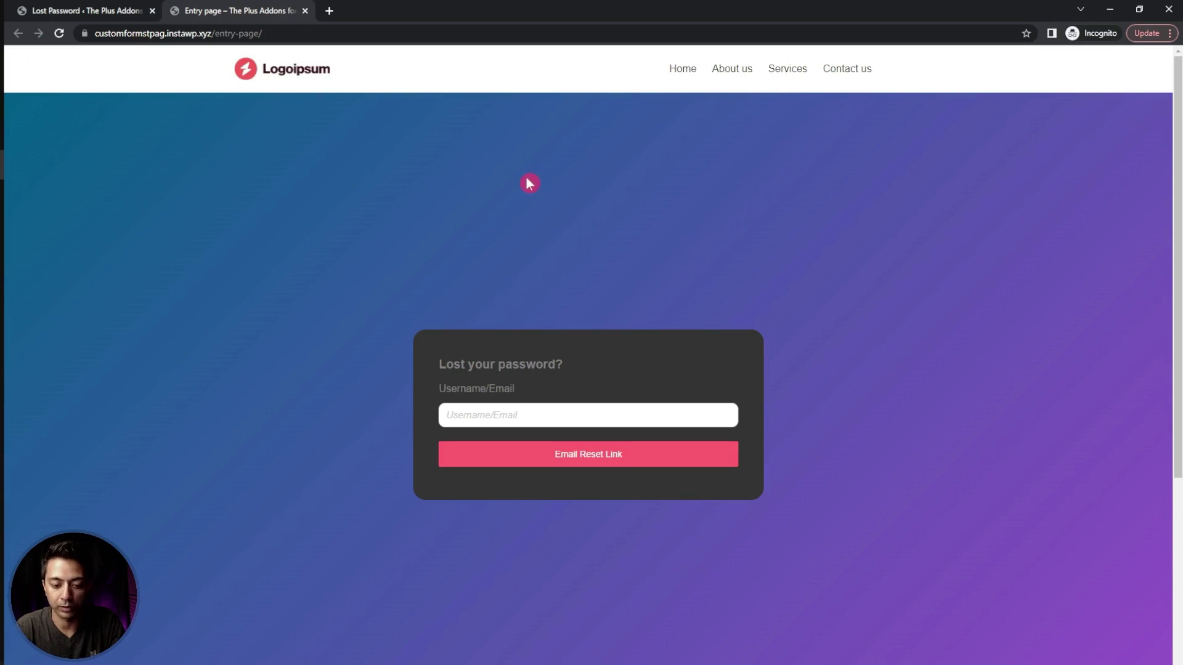
left_click(102, 7)
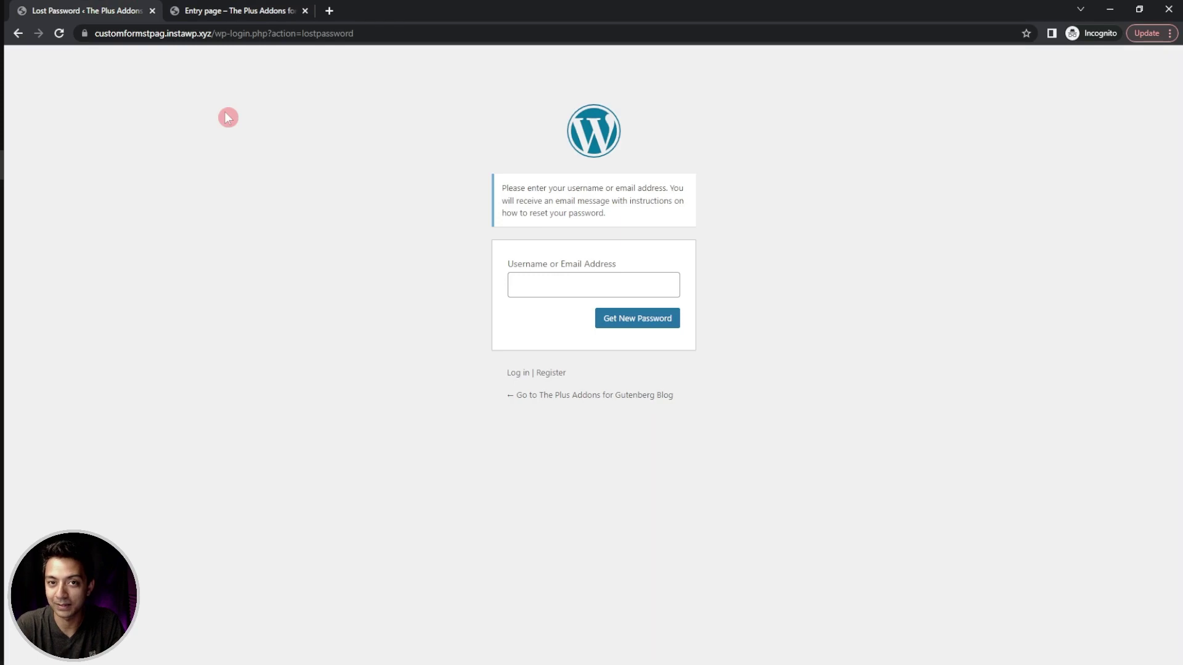
left_click(227, 8)
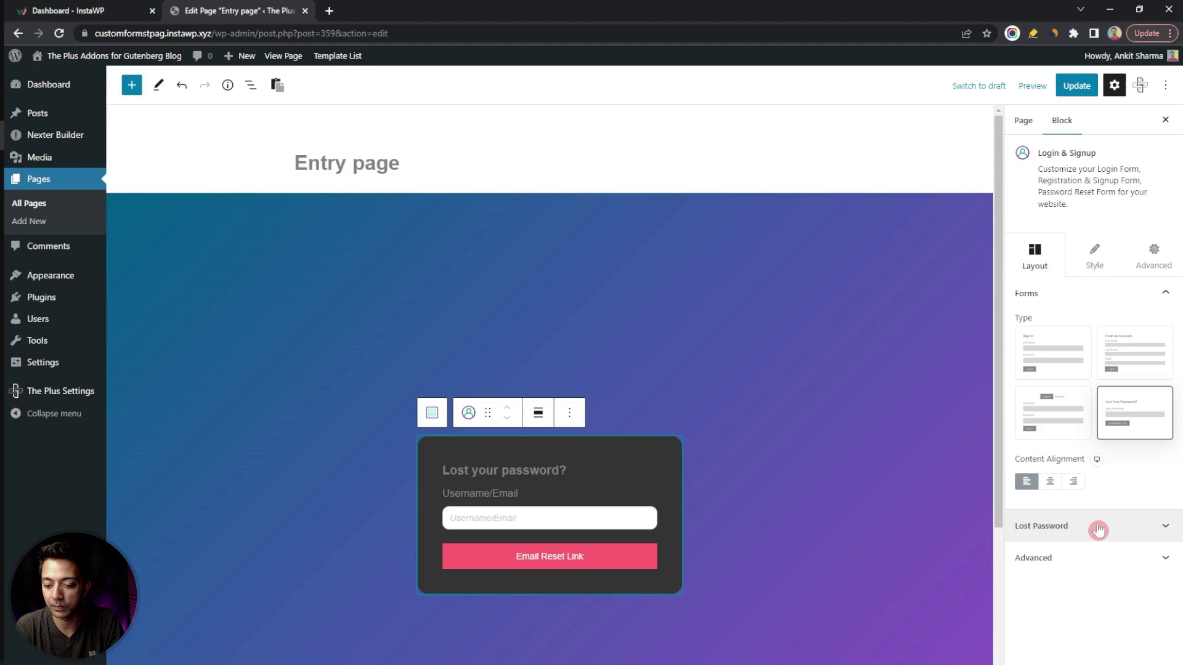
Set the Login & Signup block's password reset page to Custom and choose the Services page.
left_click(1096, 529)
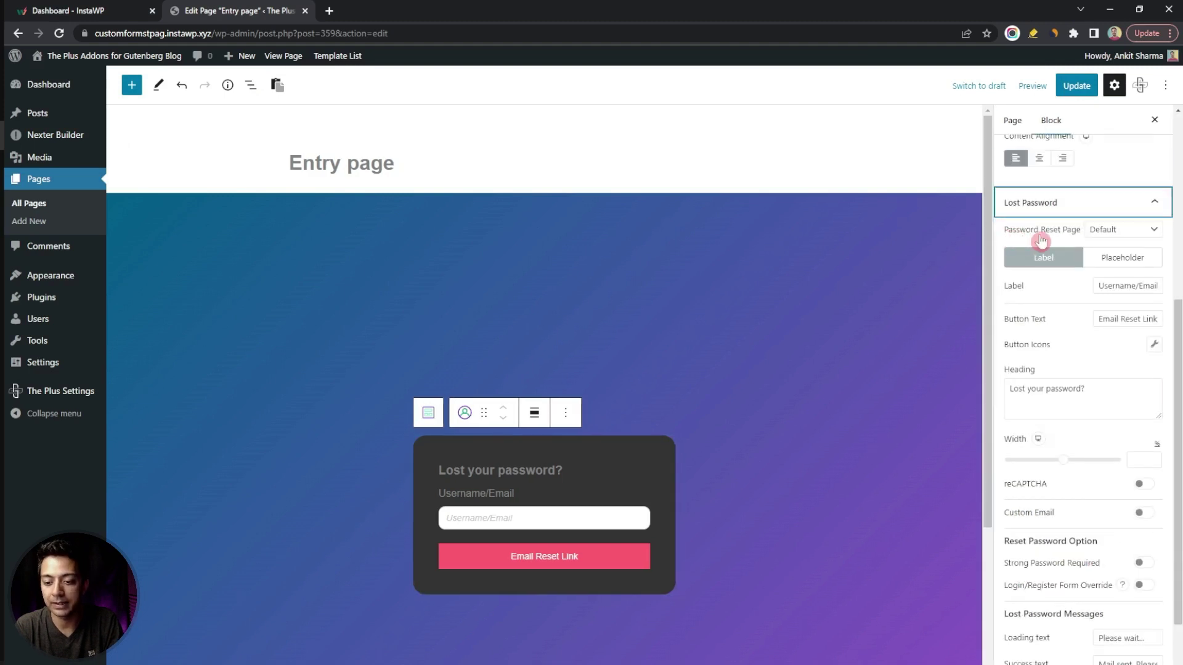
left_click(1148, 234)
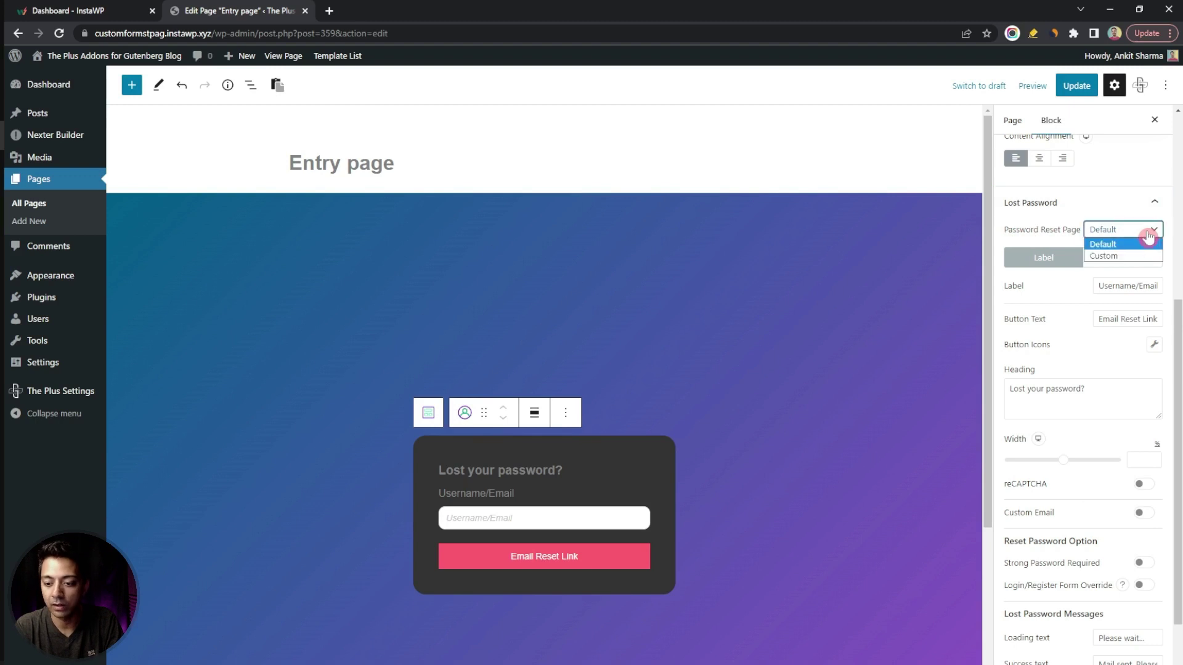
left_click(1102, 256)
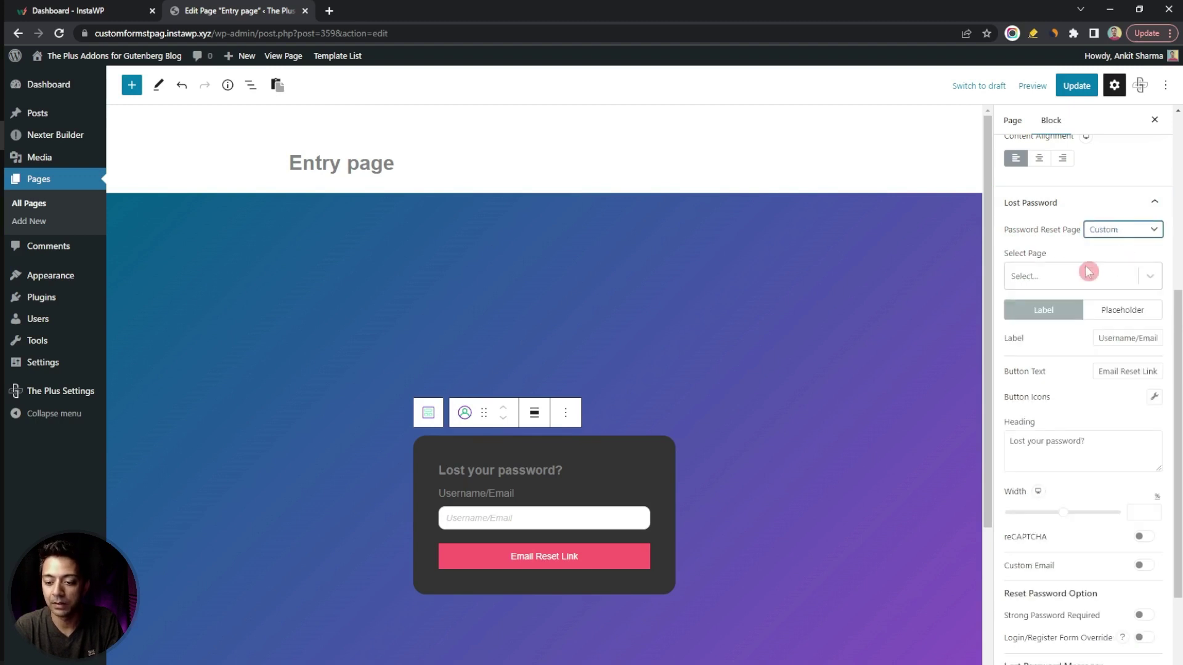
left_click(1147, 277)
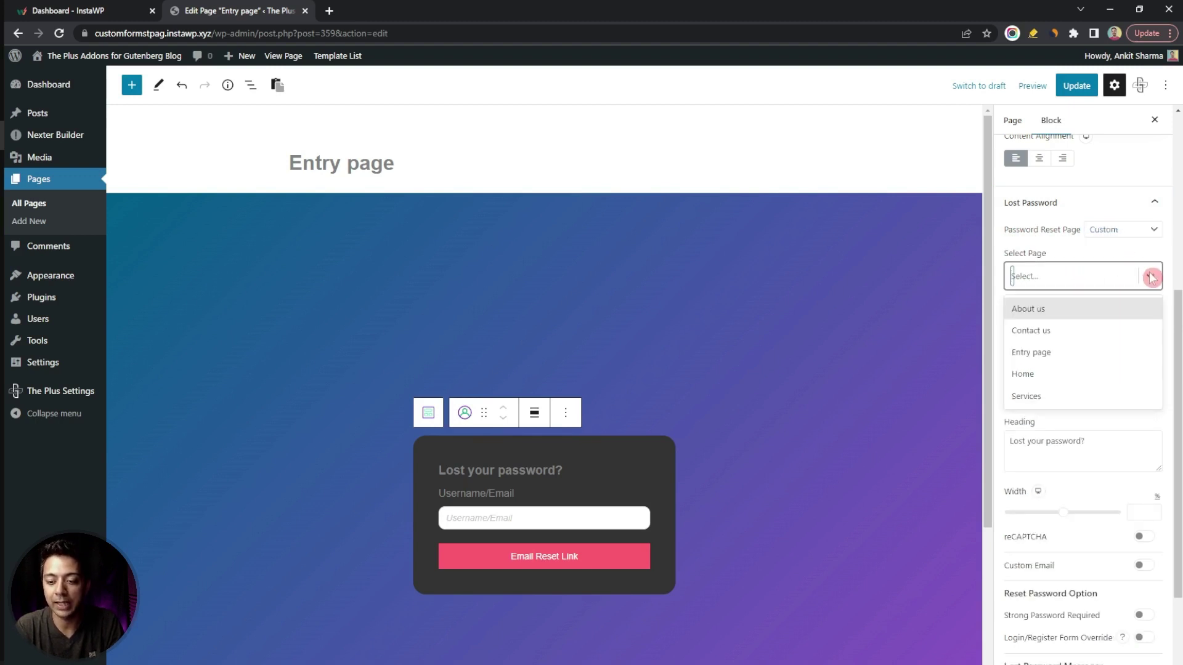
left_click(1066, 394)
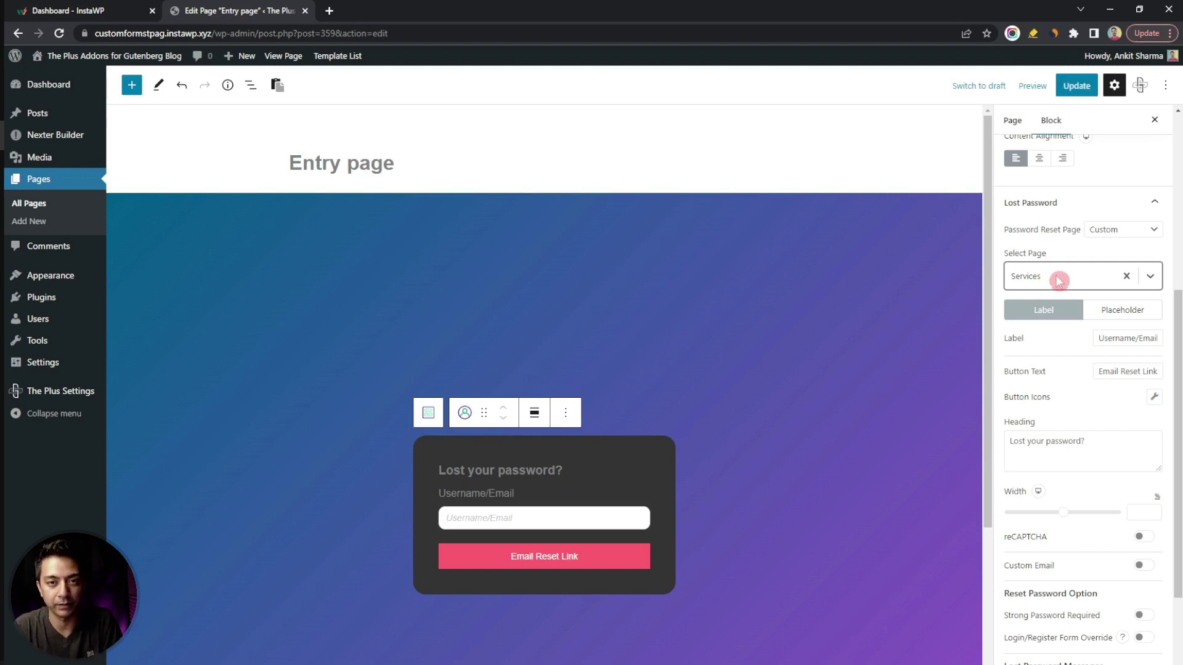
Review the label and placeholder settings of the lost-password form's username field.
left_click(1109, 313)
left_click(1057, 312)
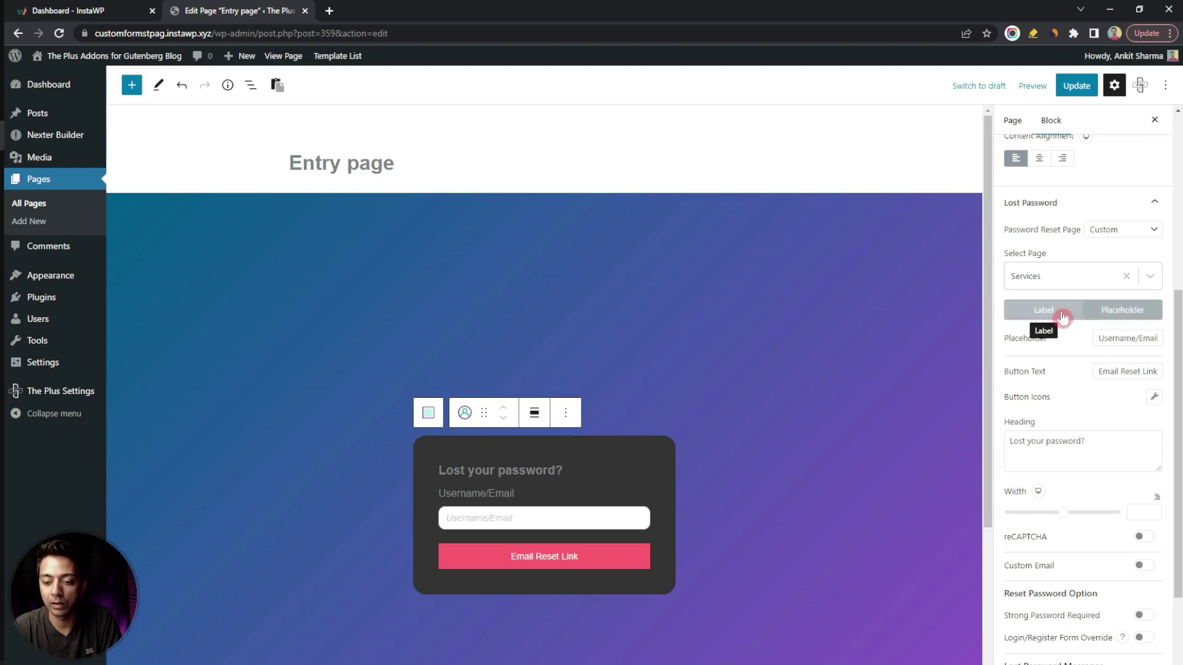
left_click(493, 499)
left_click(1121, 312)
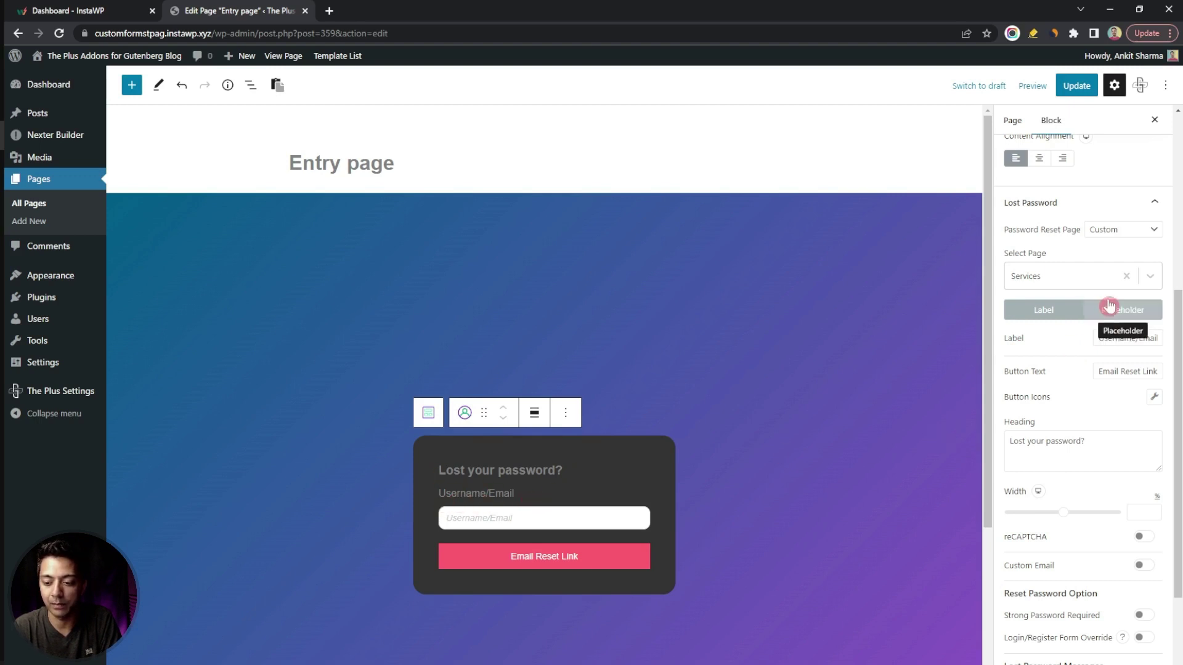
left_click(1126, 337)
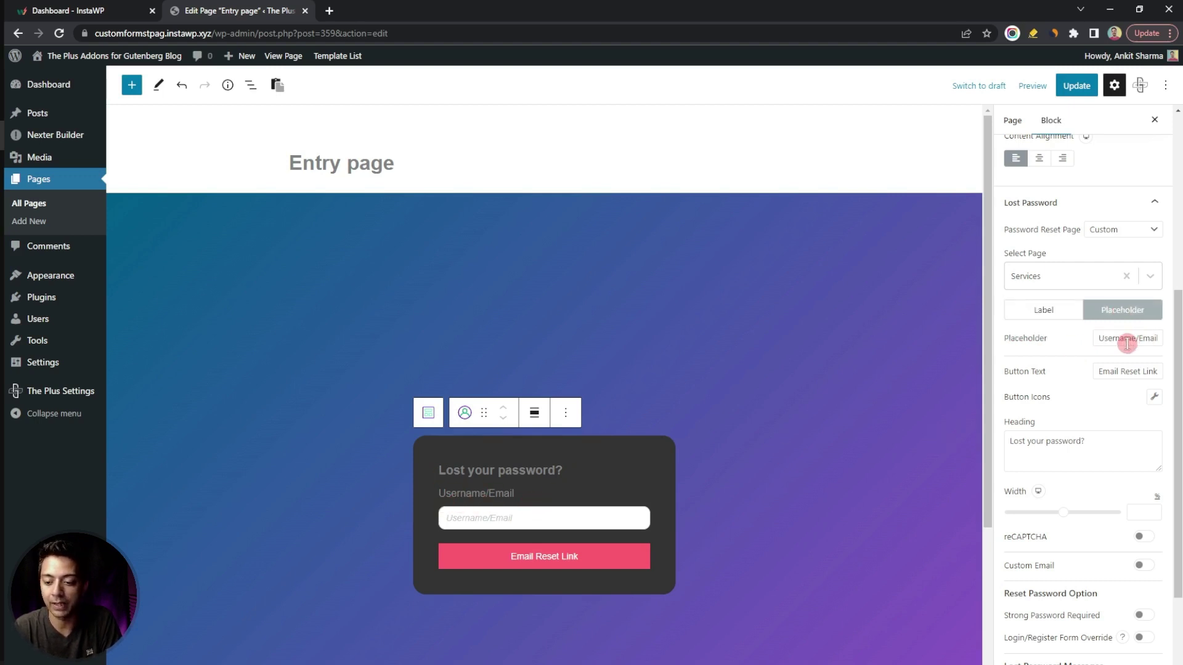
left_click(1037, 312)
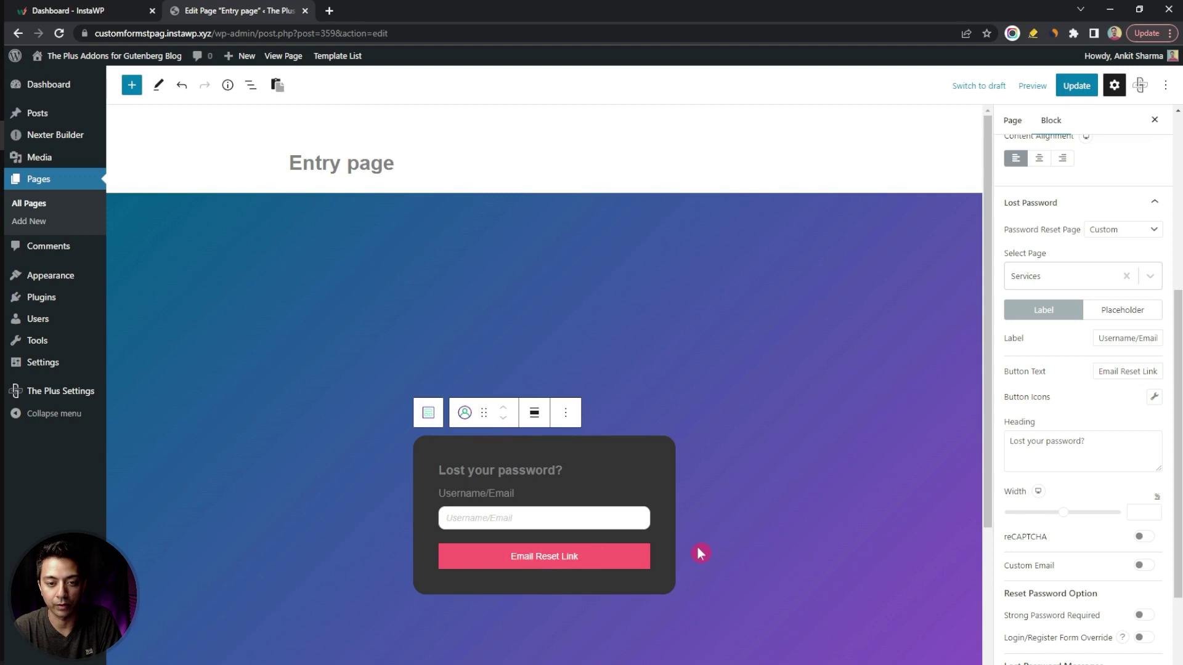
Find icons matching "env" and add the solid envelope icon to the Email Reset Link button.
left_click(1153, 397)
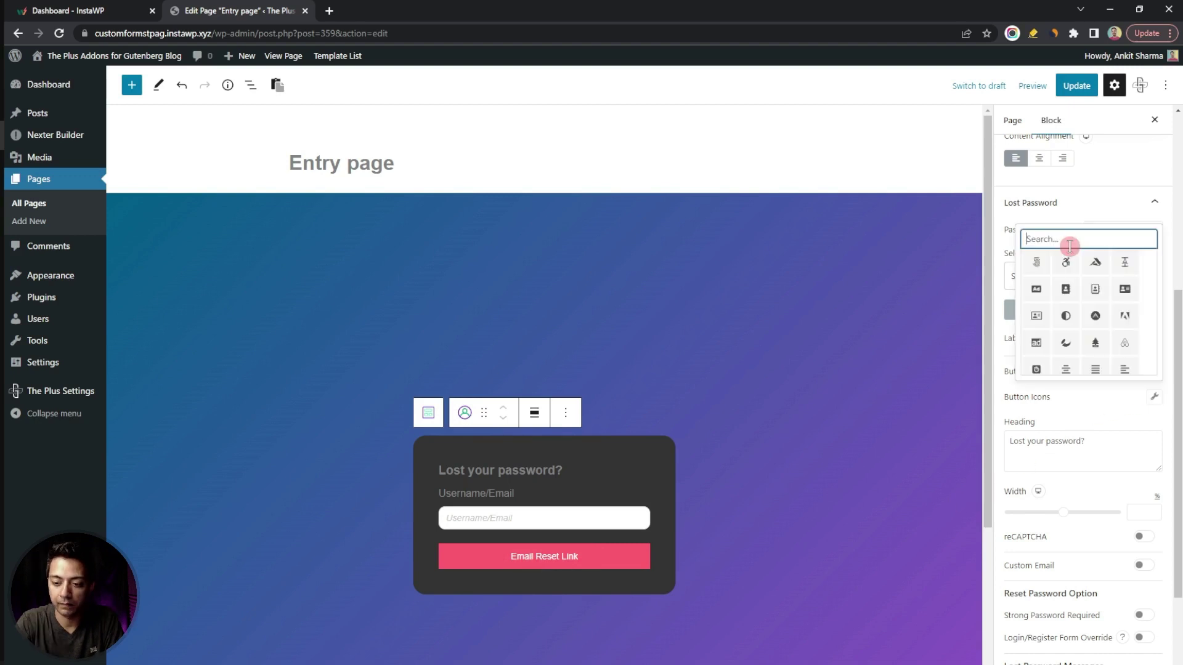
type("env")
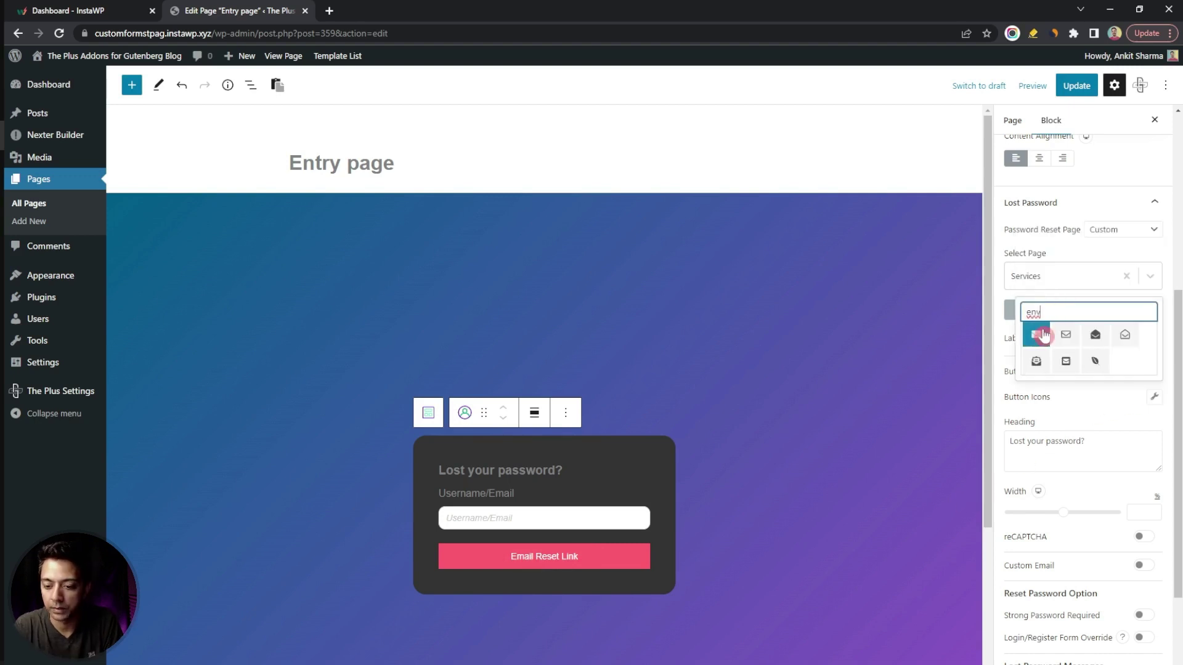
left_click(1041, 338)
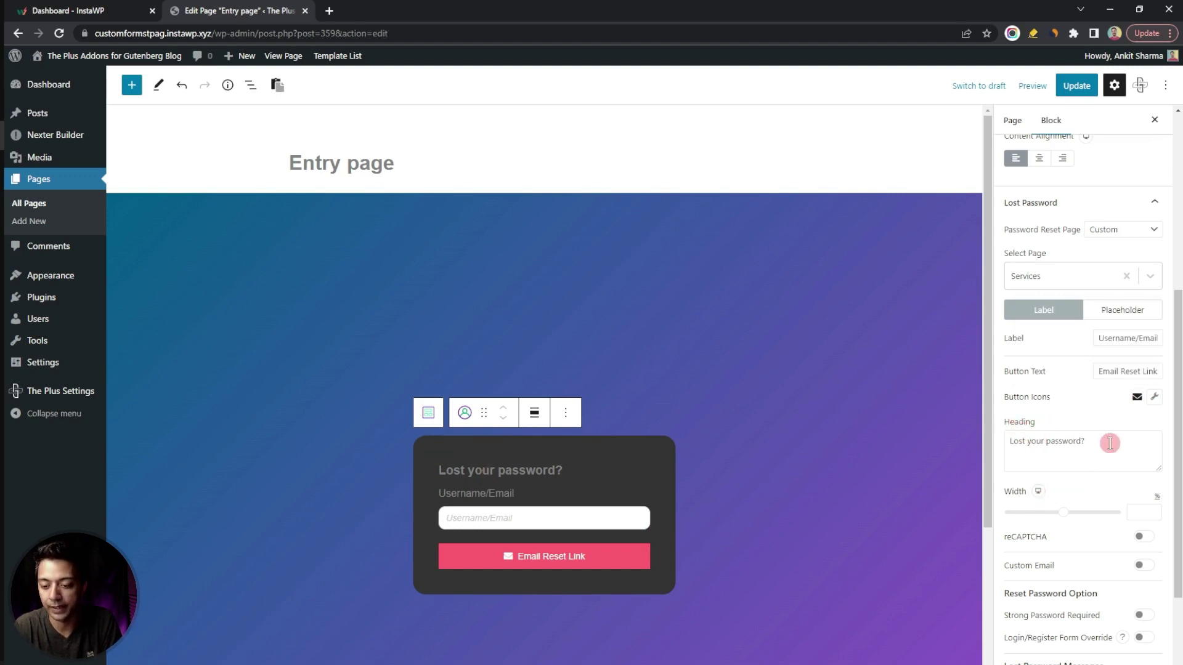
scroll(1109, 452, "down", 1)
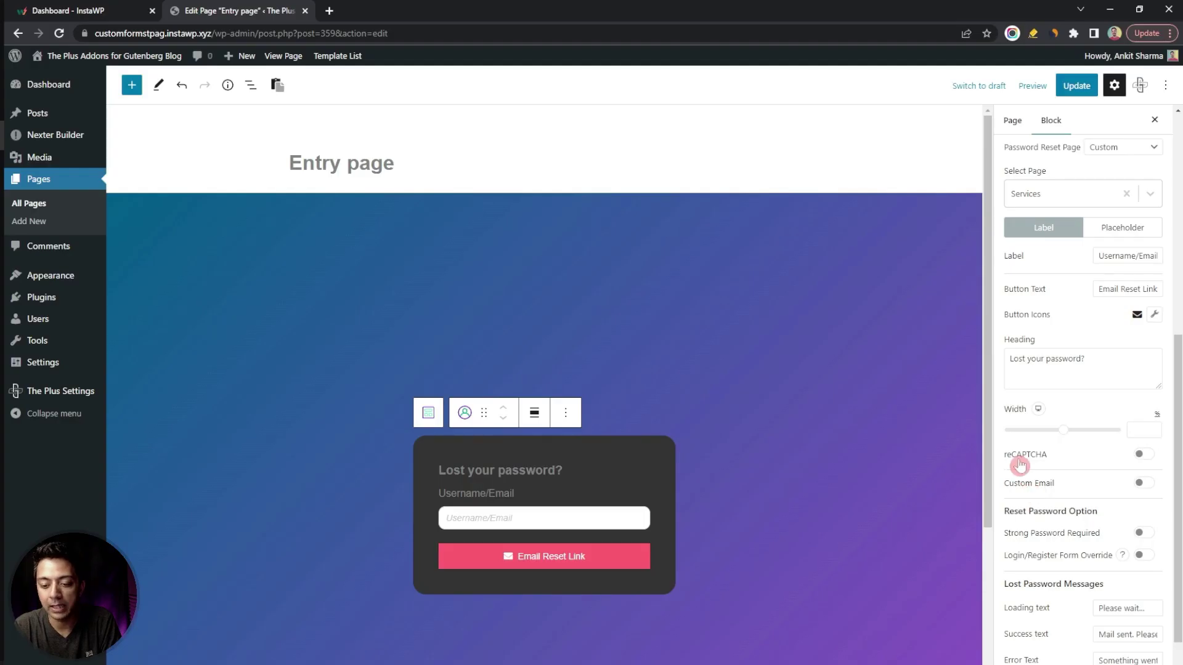
Enable reCAPTCHA and Custom Email for the Login & Signup block's lost-password form.
left_click(1144, 457)
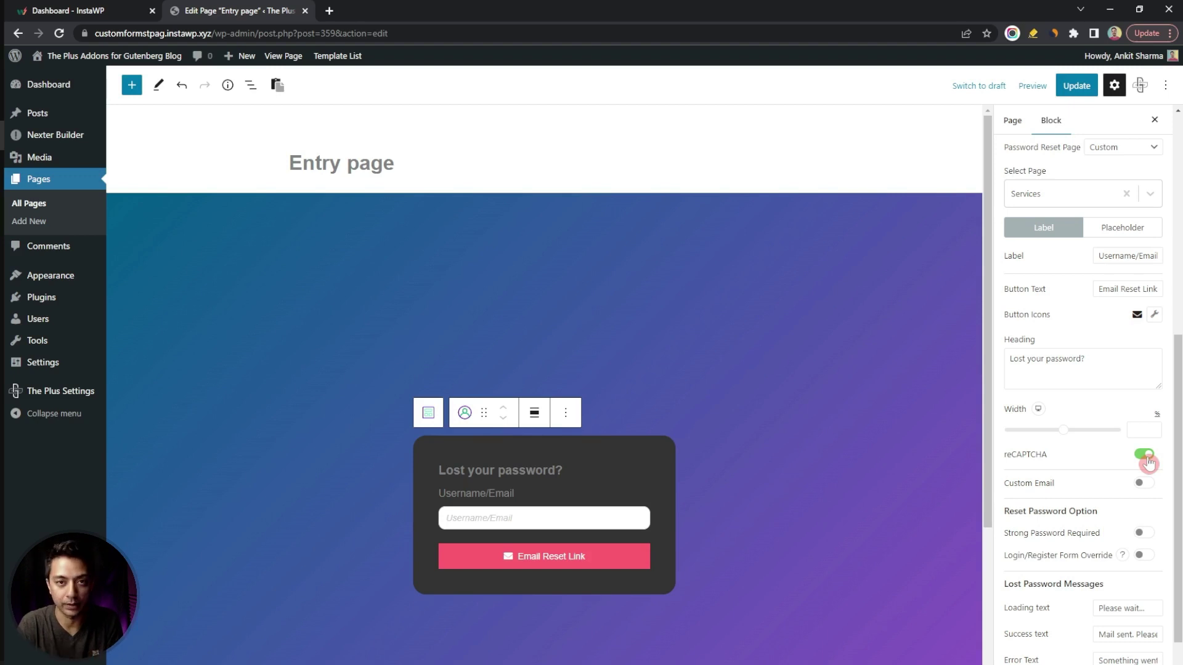
scroll(1146, 463, "down", 1)
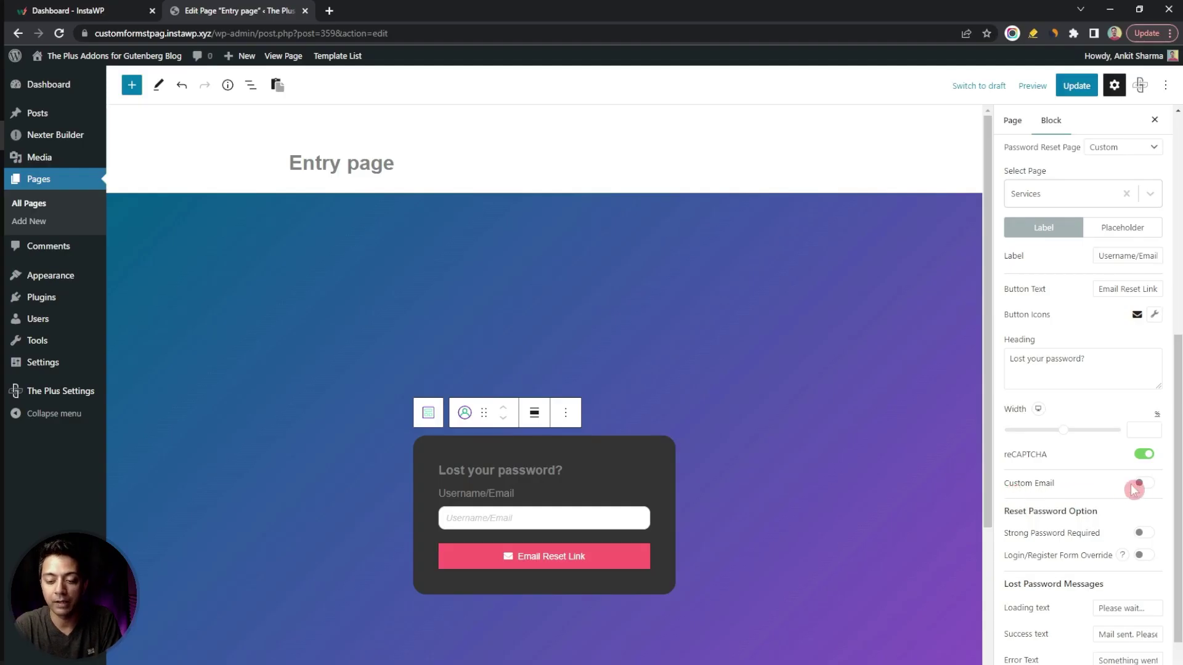
left_click(1145, 488)
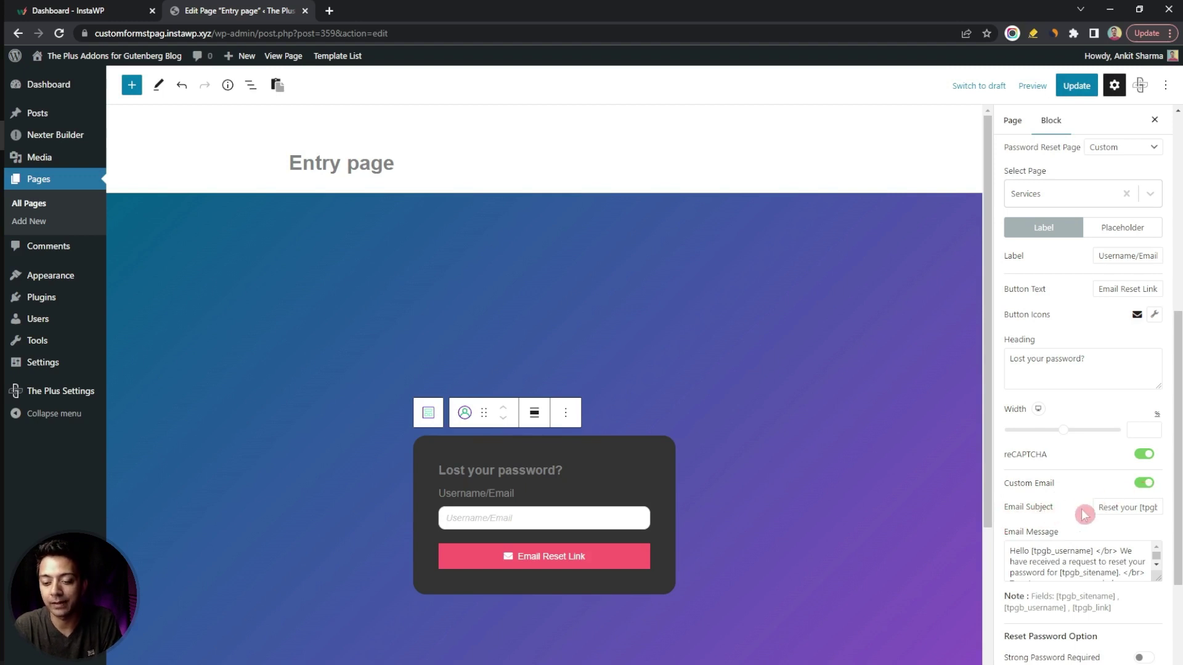
Enlarge the custom reset email's message box and review its full text and available placeholder fields.
scroll(1084, 515, "down", 1)
left_click_drag(1157, 542, 1169, 648)
left_click(1096, 590)
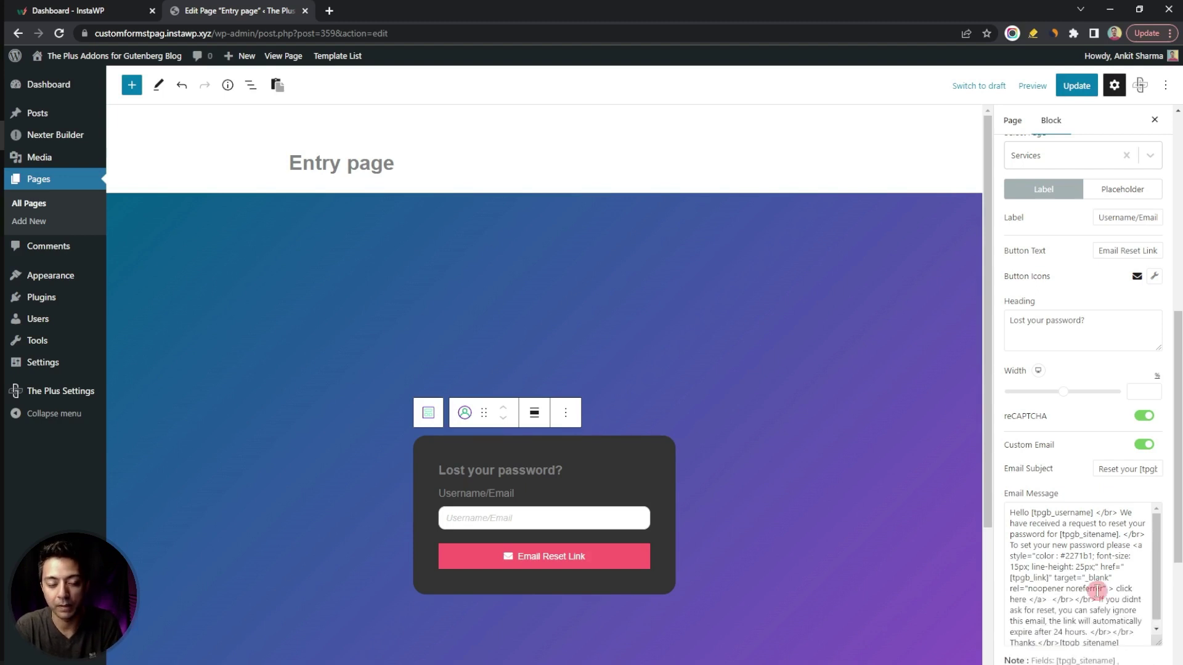
scroll(1138, 544, "down", 4)
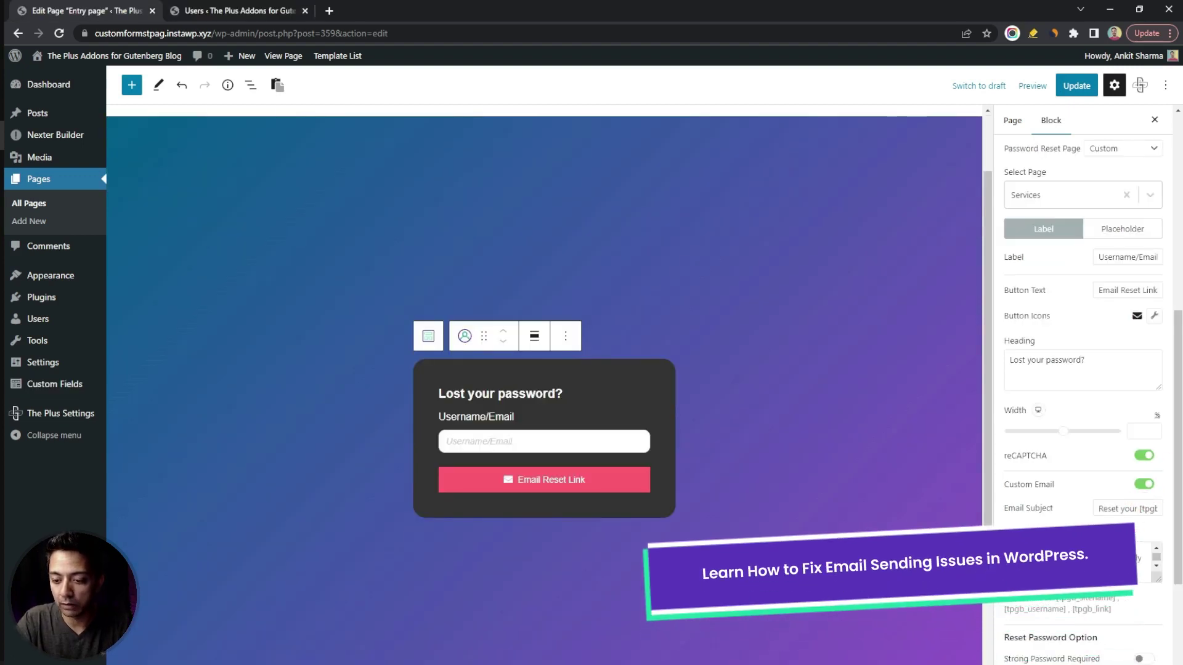
Turn on Strong Password Required and Login/Register Form Override in the form's reset password options.
scroll(1164, 558, "down", 3)
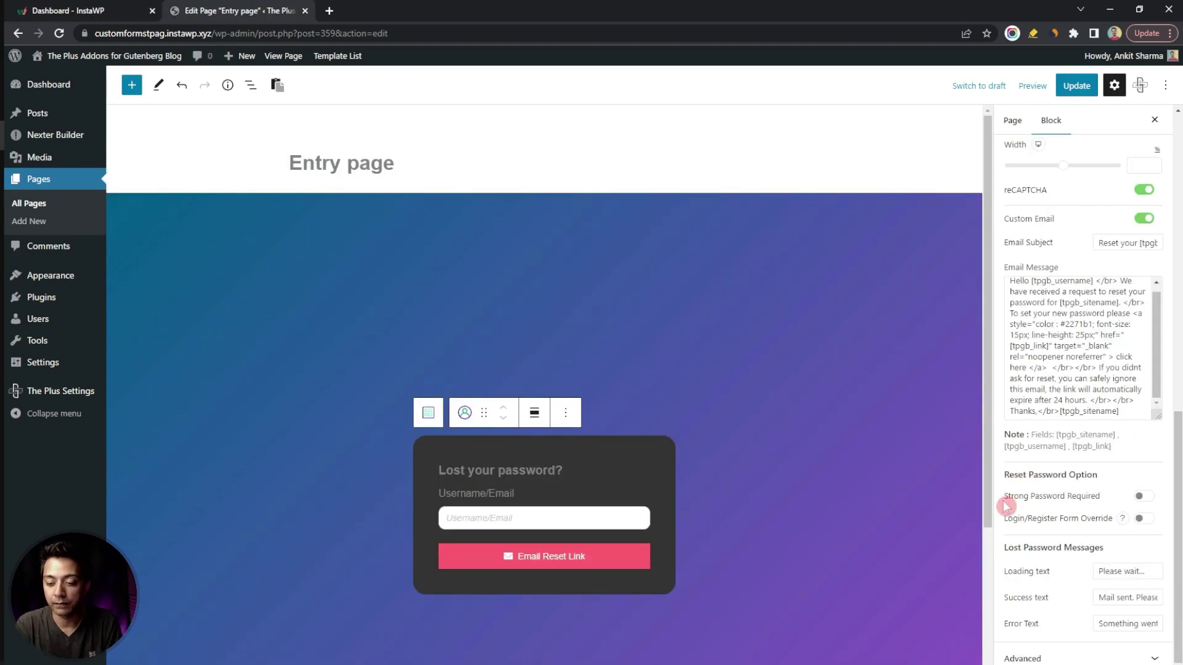
left_click(1143, 497)
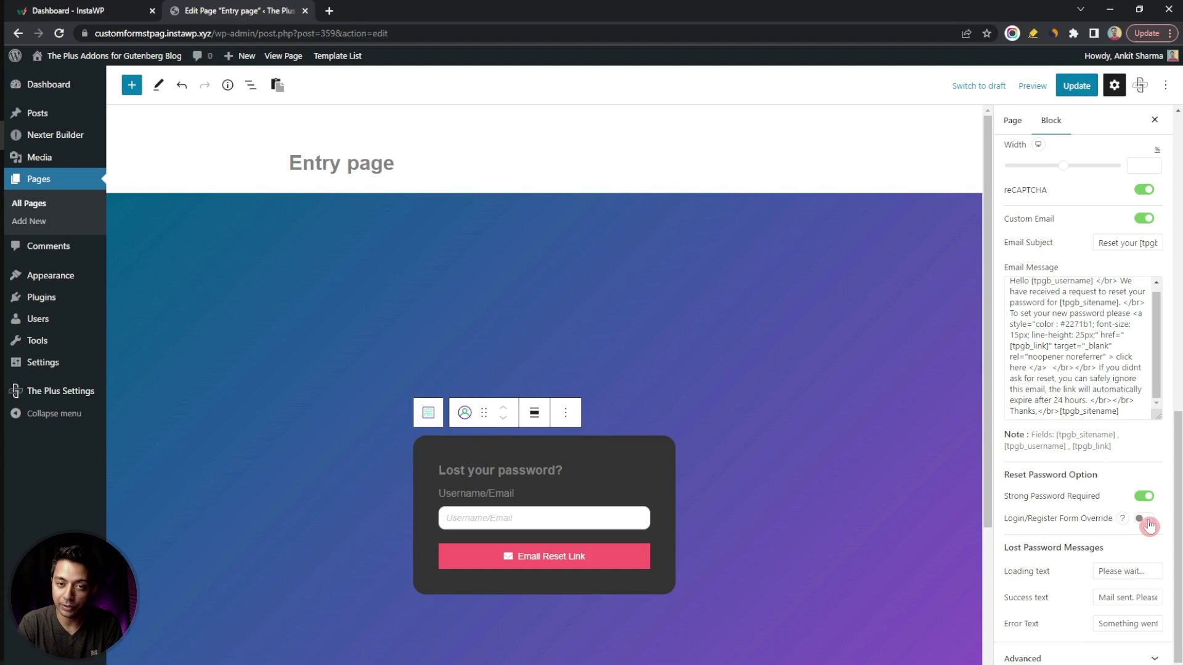
scroll(1123, 318, "up", 2)
scroll(1124, 318, "up", 10)
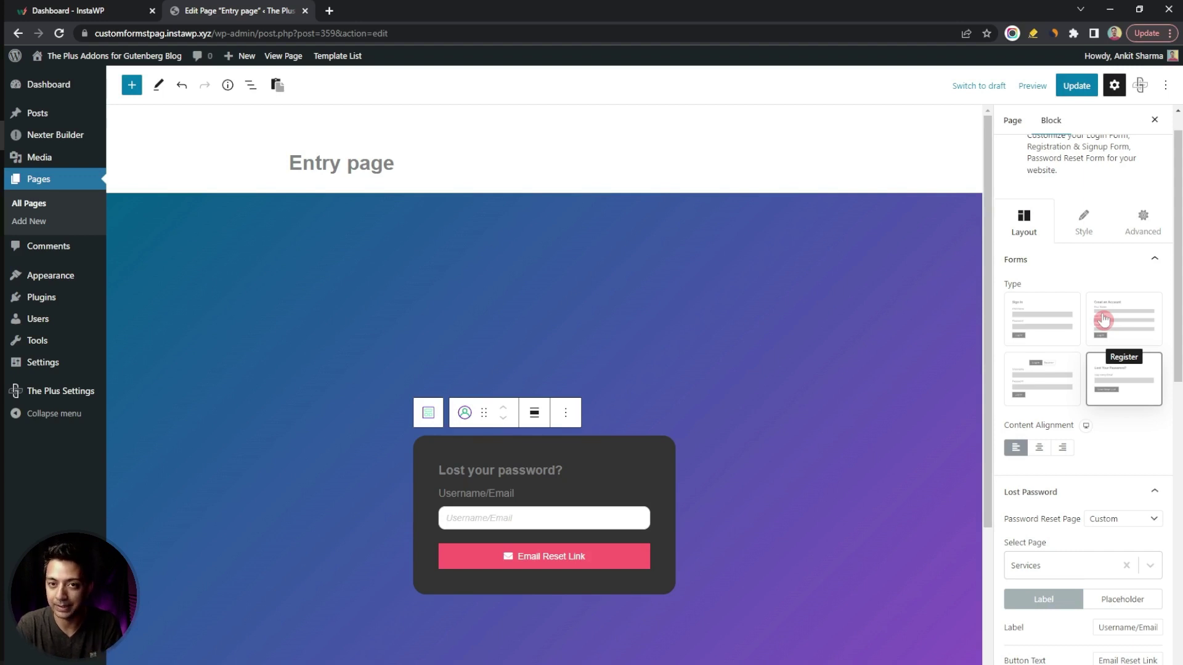
scroll(1121, 431, "down", 10)
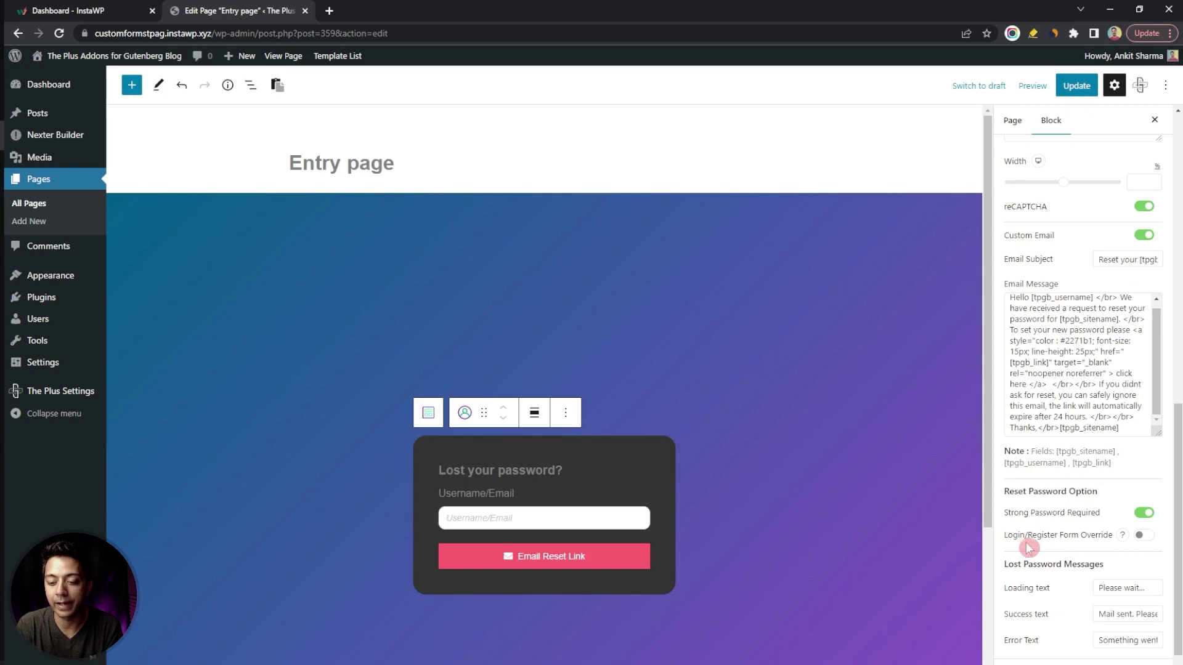
left_click(1146, 535)
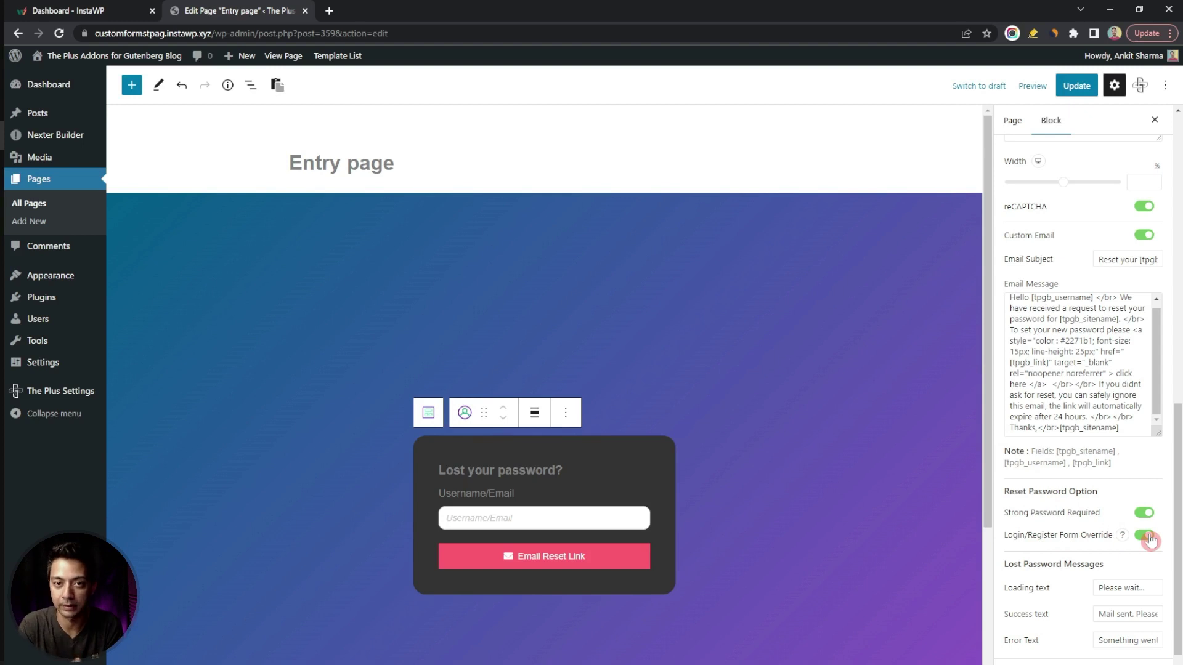
scroll(1149, 540, "down", 1)
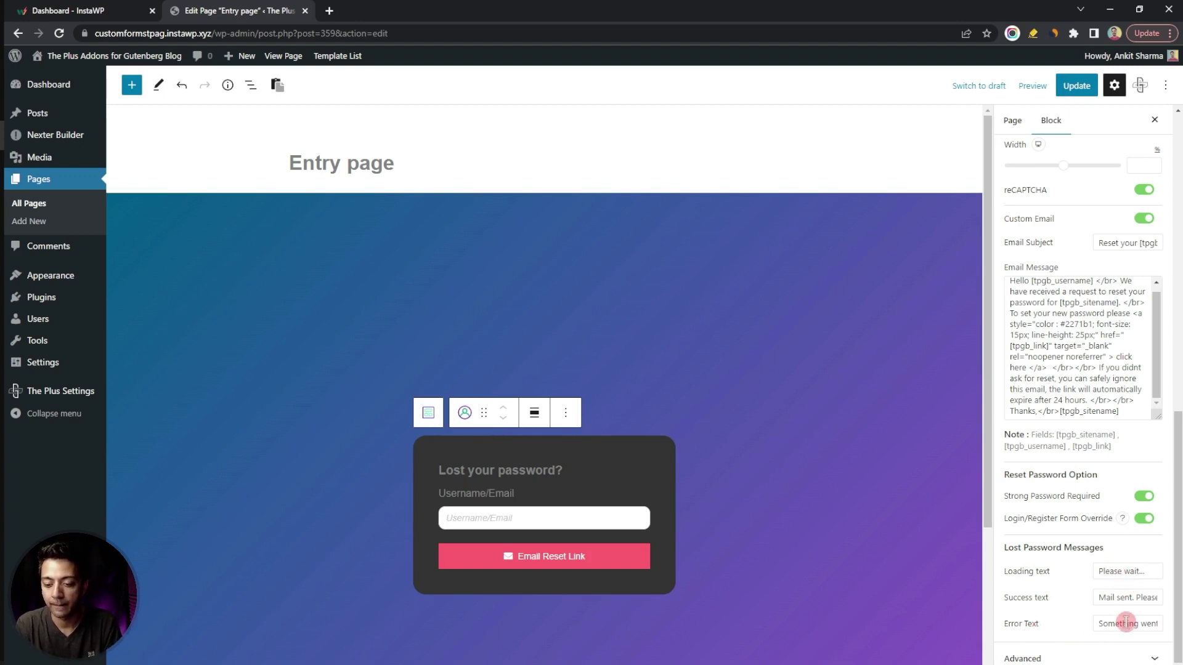
Show the Login & Signup block's style settings and update the Entry page.
scroll(1126, 622, "up", 10)
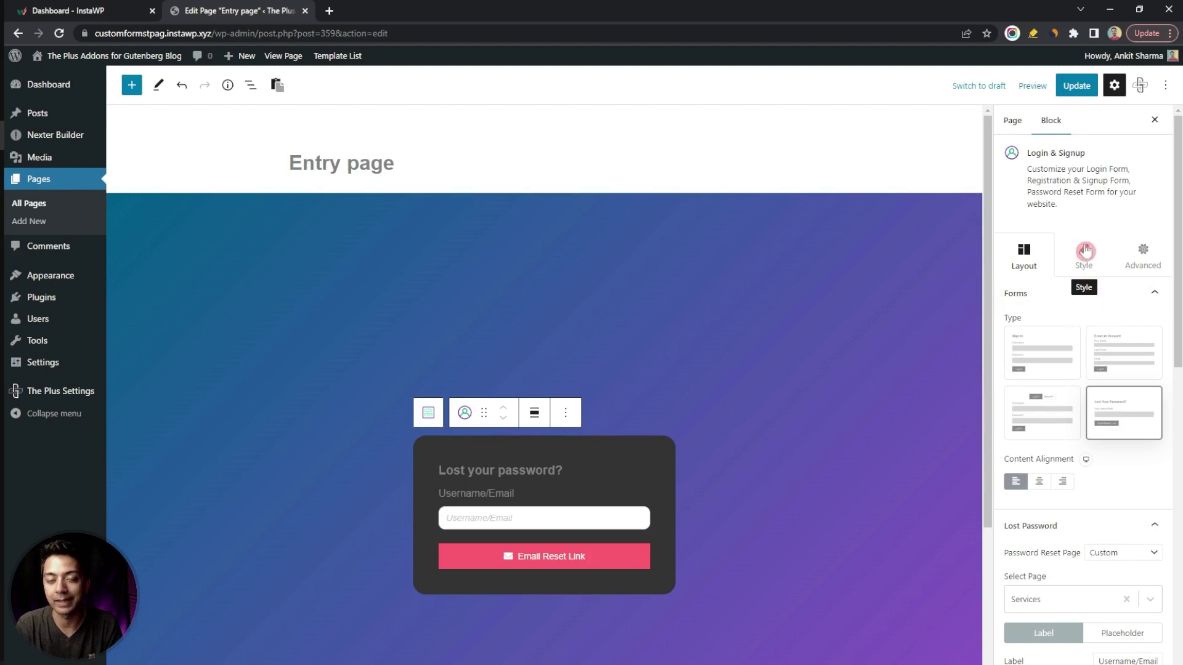
left_click(1085, 251)
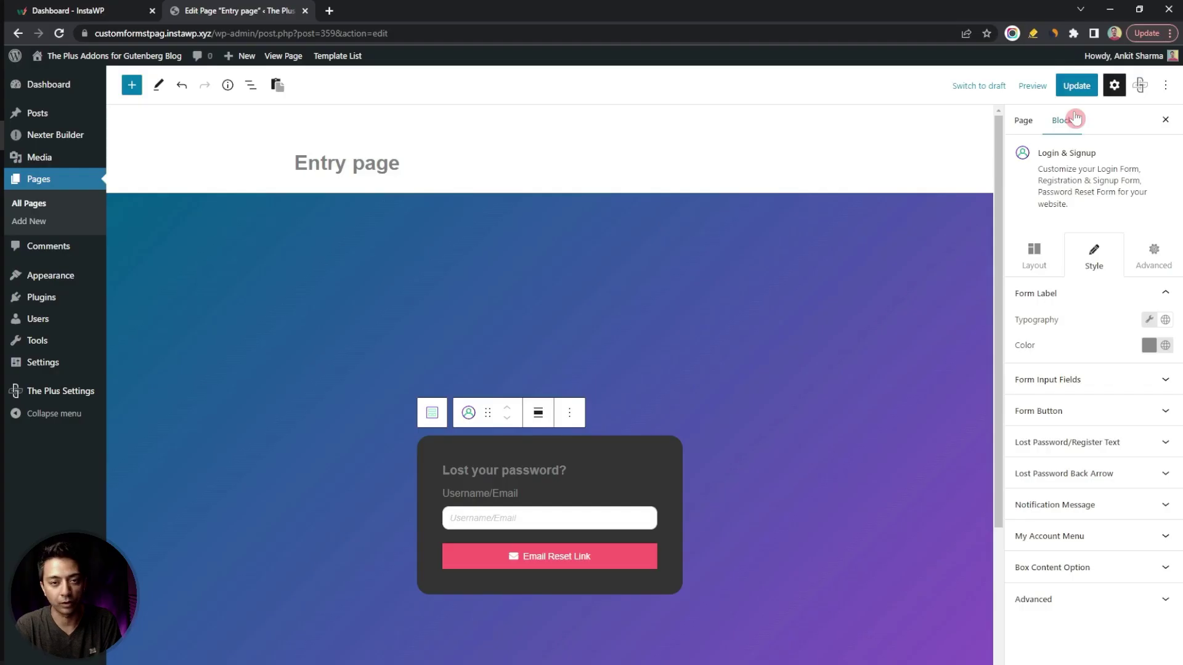
left_click(1077, 88)
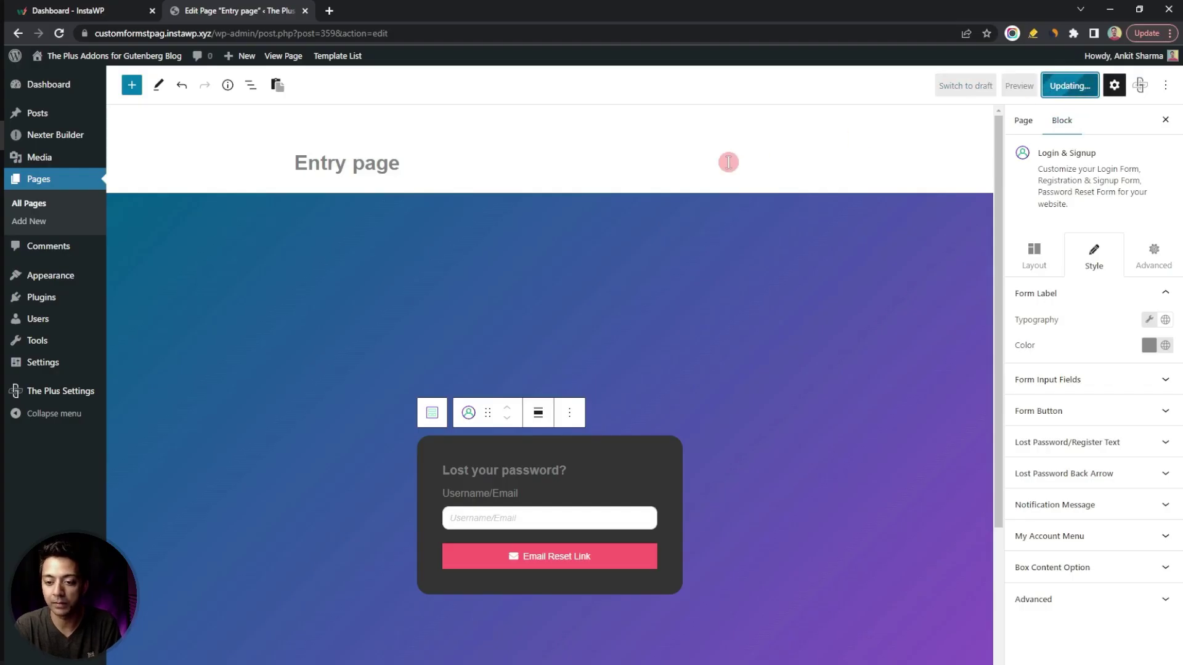
Reload the published Entry page in the incognito window and request an Email Reset Link for the account's email address.
left_click(58, 34)
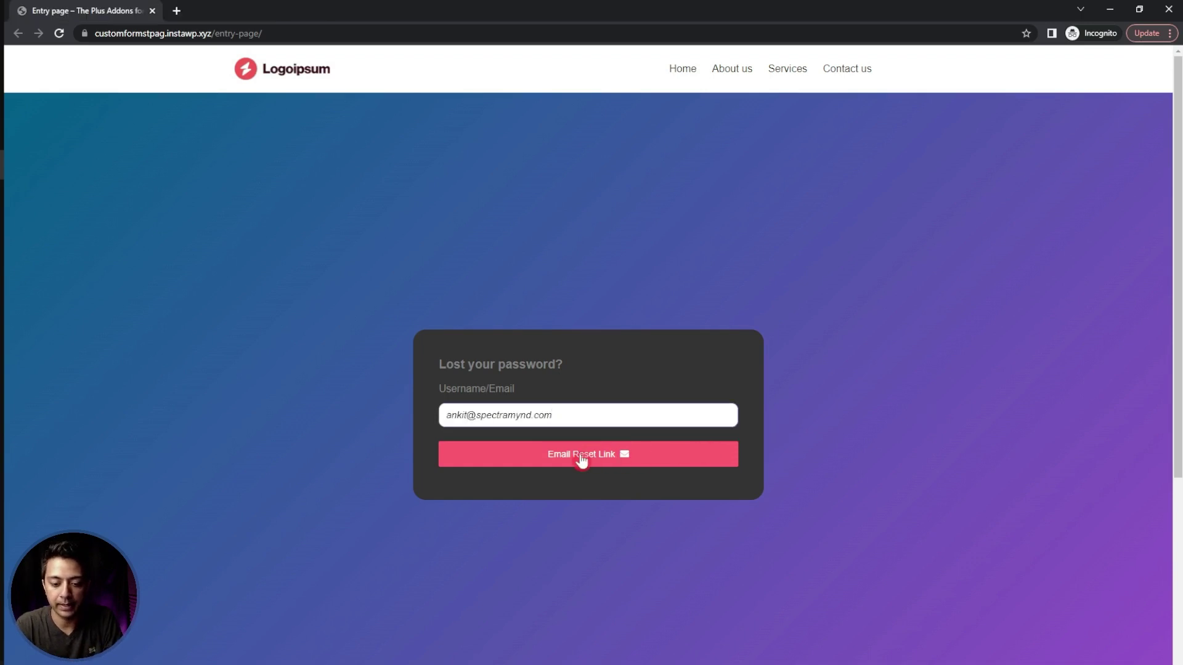
left_click(536, 462)
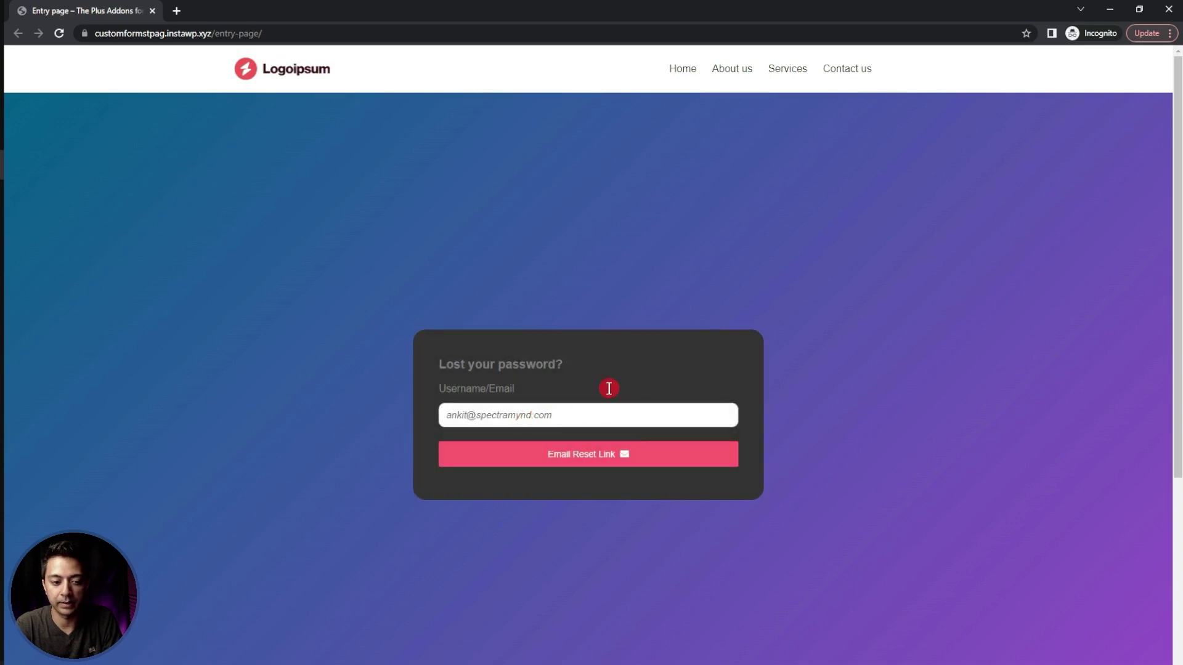